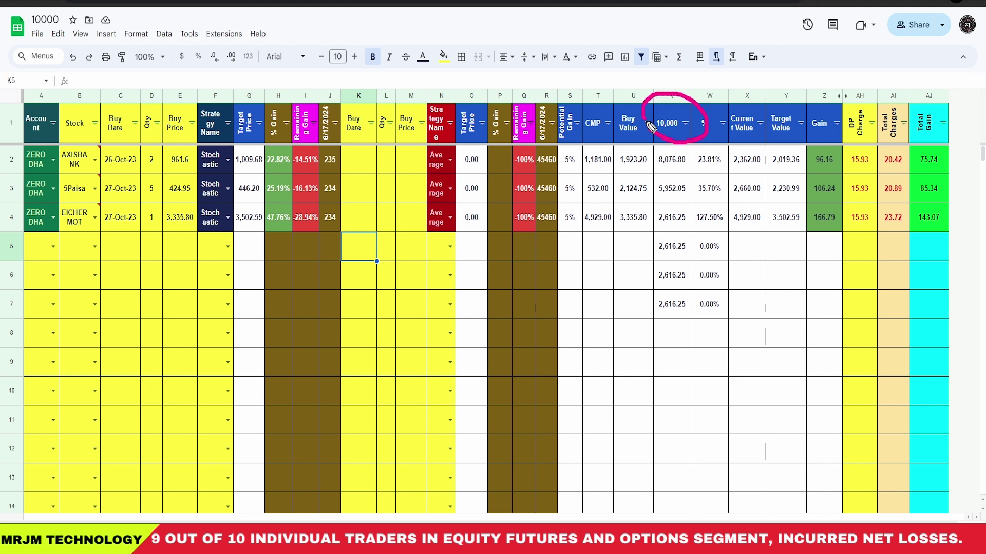
{"action": "mouse_move", "coordinate": [526, 94]}
{"action": "left_mouse_down"}
{"action": "mouse_move", "coordinate": [547, 121]}
{"action": "mouse_move", "coordinate": [650, 76]}
{"action": "left_mouse_up"}
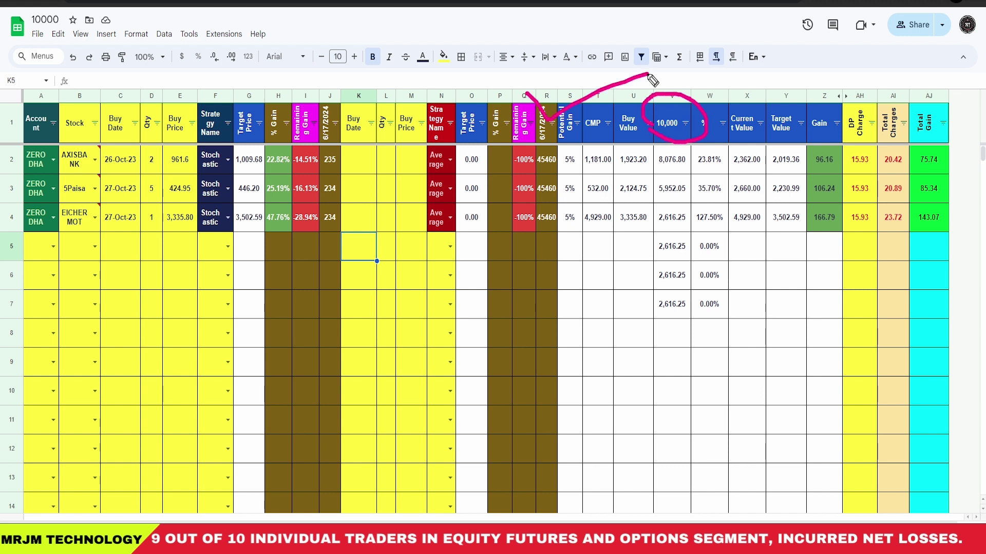
{"action": "left_click", "coordinate": [74, 388]}
{"action": "left_click_drag", "start_coordinate": [89, 446], "coordinate": [172, 402]}
{"action": "mouse_move", "coordinate": [193, 456]}
{"action": "left_mouse_down"}
{"action": "mouse_move", "coordinate": [196, 478]}
{"action": "mouse_move", "coordinate": [272, 430]}
{"action": "left_mouse_up"}
{"action": "left_click_drag", "start_coordinate": [98, 515], "coordinate": [241, 522]}
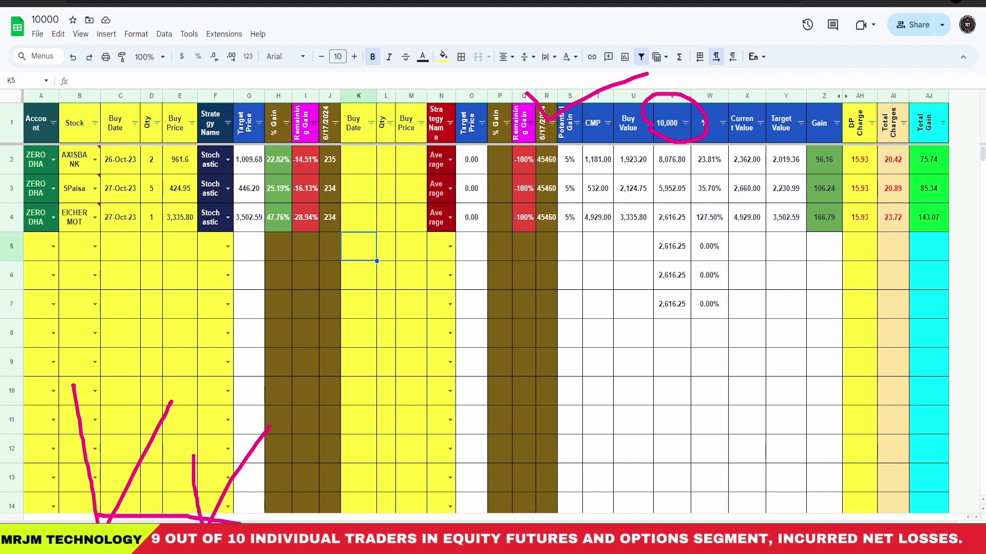
{"action": "left_click_drag", "start_coordinate": [87, 515], "coordinate": [18, 515]}
{"action": "mouse_move", "coordinate": [55, 143]}
{"action": "left_mouse_down"}
{"action": "mouse_move", "coordinate": [70, 257]}
{"action": "mouse_move", "coordinate": [108, 154]}
{"action": "mouse_move", "coordinate": [61, 139]}
{"action": "left_mouse_up"}
{"action": "left_click_drag", "start_coordinate": [86, 179], "coordinate": [138, 172]}
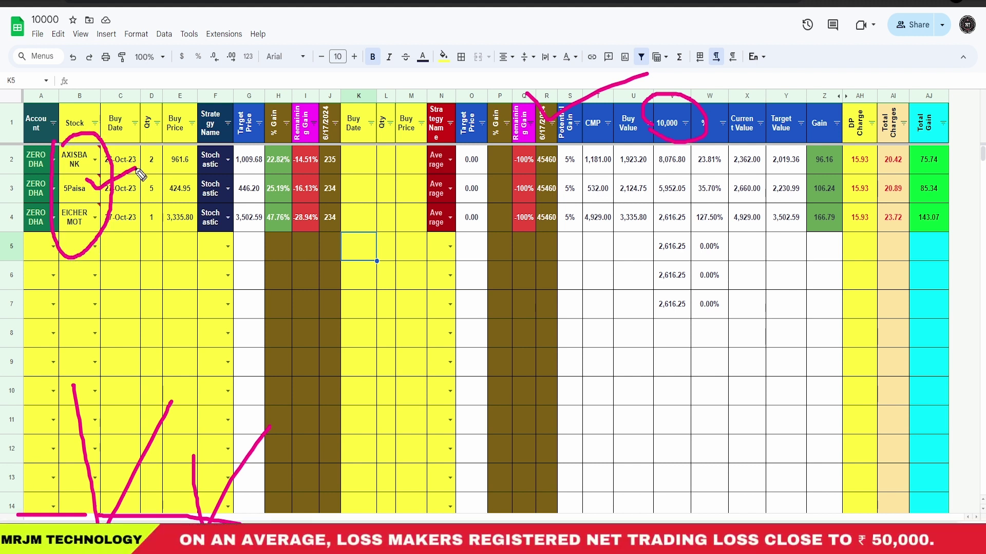
{"action": "left_click_drag", "start_coordinate": [87, 200], "coordinate": [109, 208]}
{"action": "key", "text": "Escape"}
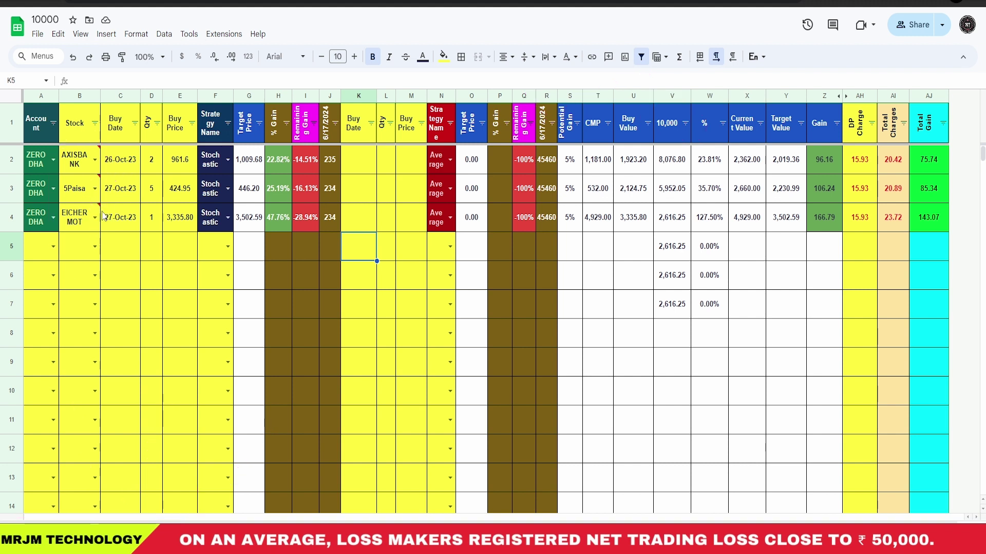
Check the stock dropdown choices for the EICHERMOT and 5Paisa rows in the OPEN POSITIONS sheet
{"action": "left_click", "coordinate": [97, 219]}
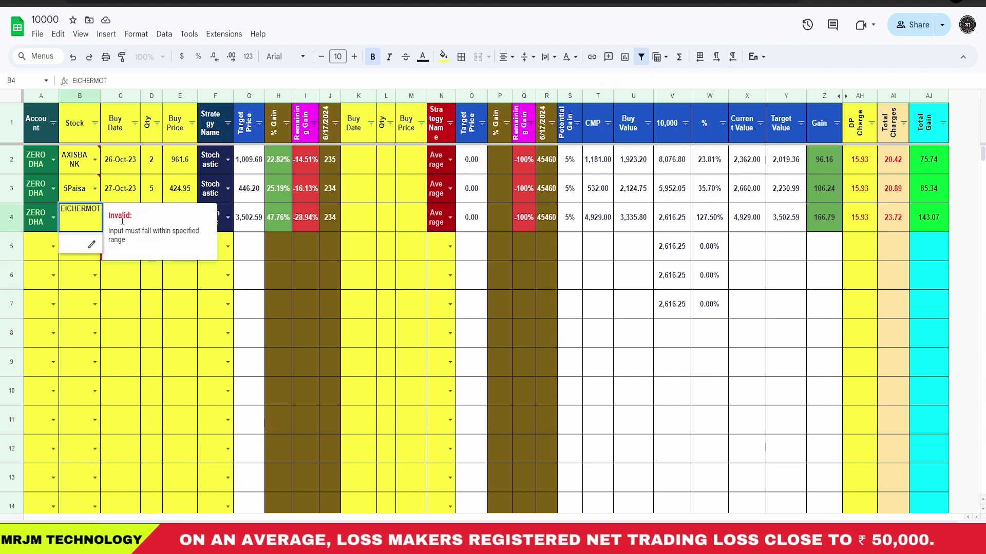
{"action": "left_click", "coordinate": [90, 199]}
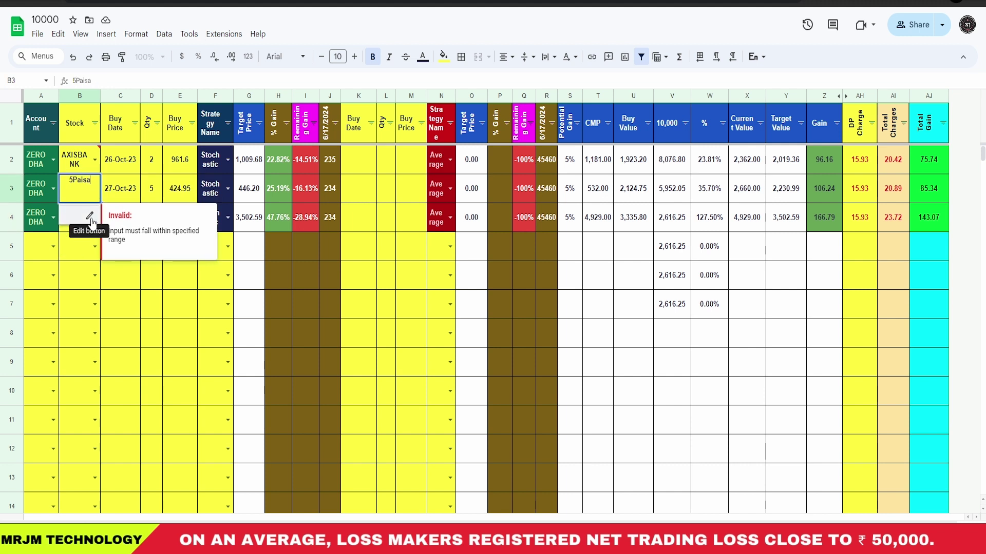
{"action": "key", "text": "Return"}
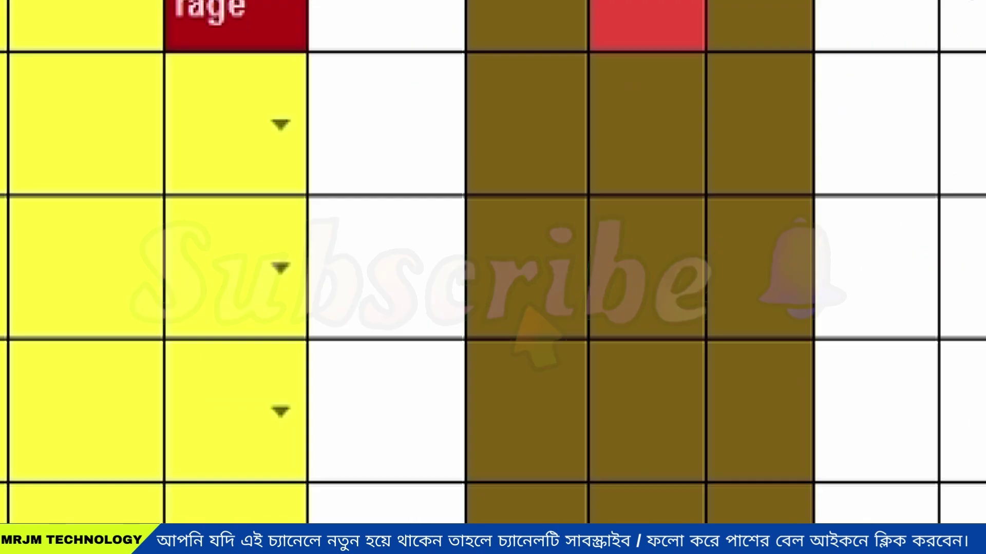
{"action": "left_click", "coordinate": [315, 287]}
{"action": "mouse_move", "coordinate": [99, 463]}
{"action": "left_mouse_down"}
{"action": "mouse_move", "coordinate": [116, 492]}
{"action": "mouse_move", "coordinate": [163, 432]}
{"action": "mouse_move", "coordinate": [249, 452]}
{"action": "left_mouse_up"}
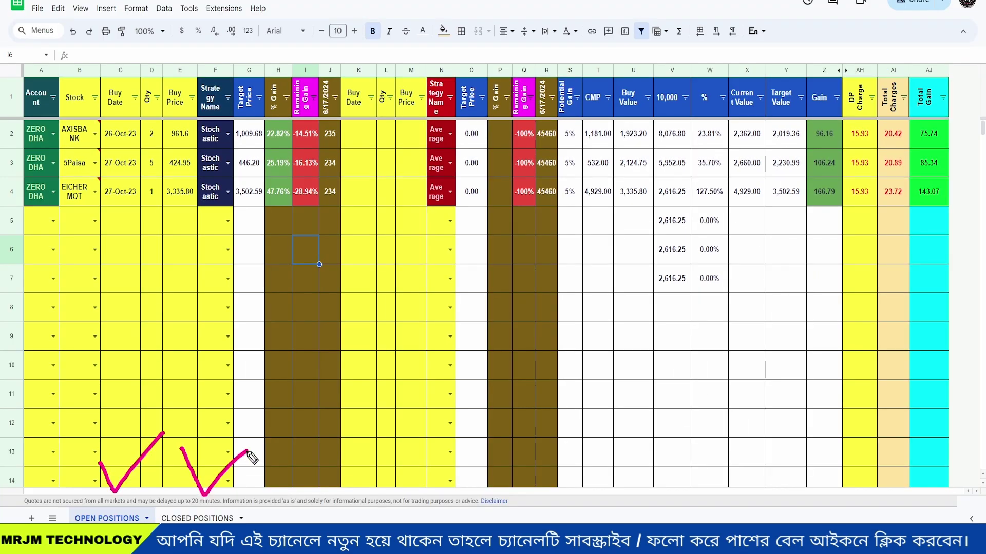
{"action": "left_click_drag", "start_coordinate": [78, 491], "coordinate": [51, 506]}
{"action": "left_click", "coordinate": [375, 280]}
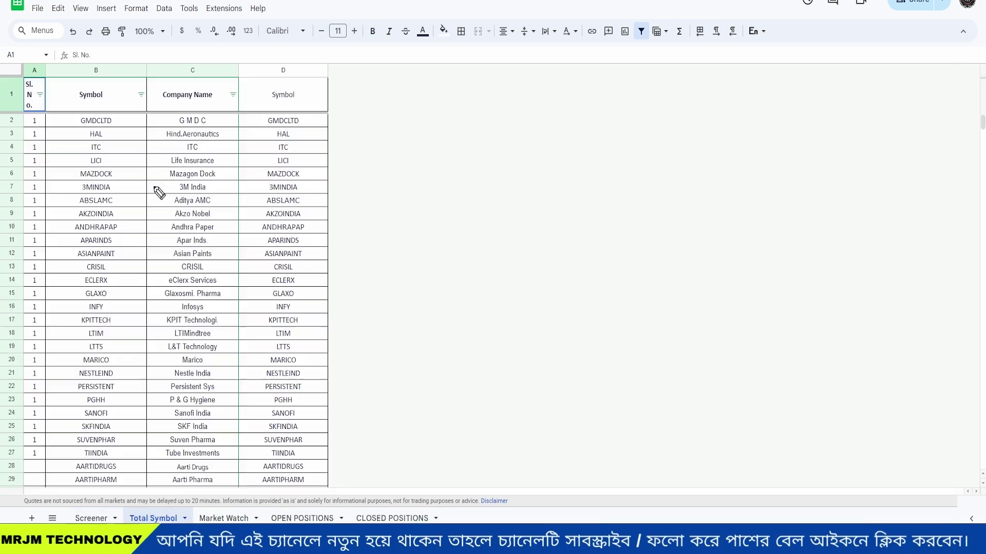
{"action": "left_click_drag", "start_coordinate": [153, 187], "coordinate": [396, 130]}
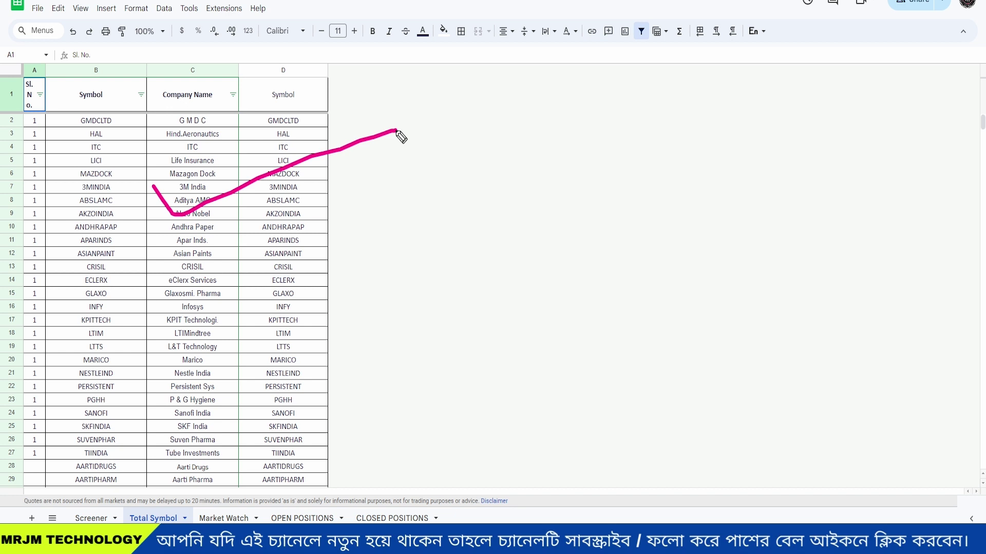
{"action": "left_click_drag", "start_coordinate": [319, 257], "coordinate": [445, 207]}
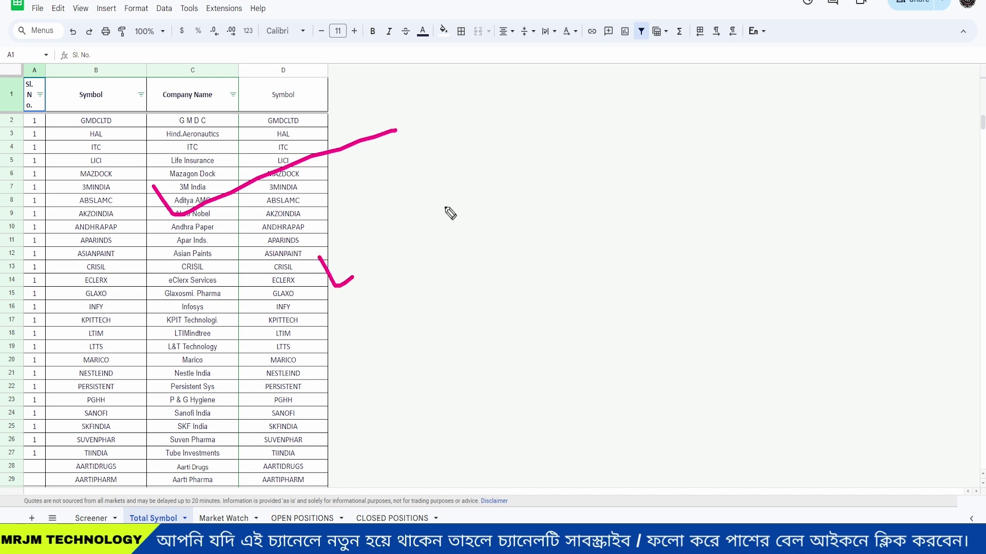
{"action": "mouse_move", "coordinate": [68, 408]}
{"action": "left_mouse_down"}
{"action": "mouse_move", "coordinate": [80, 469]}
{"action": "mouse_move", "coordinate": [152, 364]}
{"action": "left_mouse_up"}
{"action": "mouse_move", "coordinate": [139, 441]}
{"action": "left_mouse_down"}
{"action": "mouse_move", "coordinate": [156, 507]}
{"action": "mouse_move", "coordinate": [208, 437]}
{"action": "mouse_move", "coordinate": [229, 505]}
{"action": "mouse_move", "coordinate": [280, 442]}
{"action": "mouse_move", "coordinate": [260, 508]}
{"action": "mouse_move", "coordinate": [107, 511]}
{"action": "left_mouse_up"}
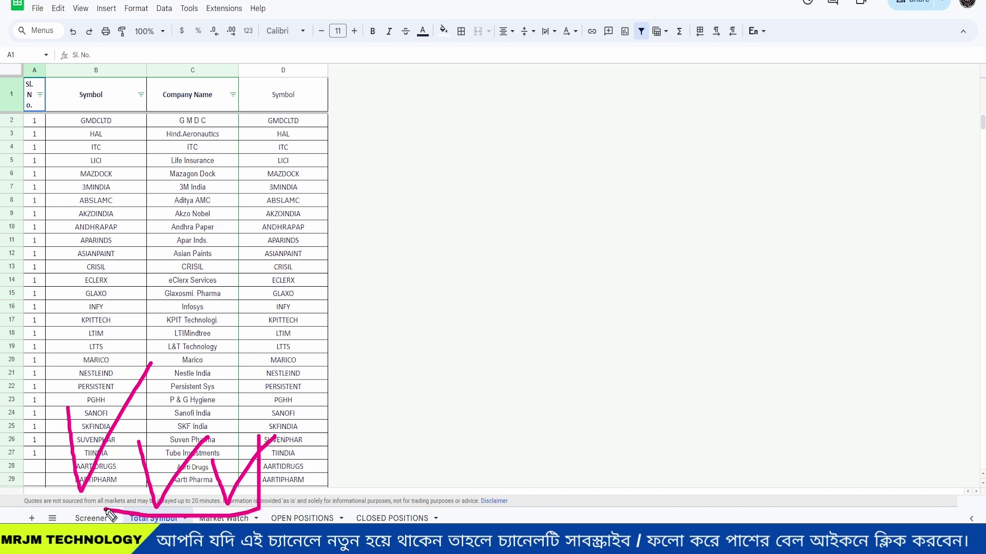
Review the stock lists in the Screener and Total Symbol sheets of the source spreadsheet
{"action": "left_click", "coordinate": [108, 517]}
{"action": "left_click_drag", "start_coordinate": [55, 263], "coordinate": [260, 208]}
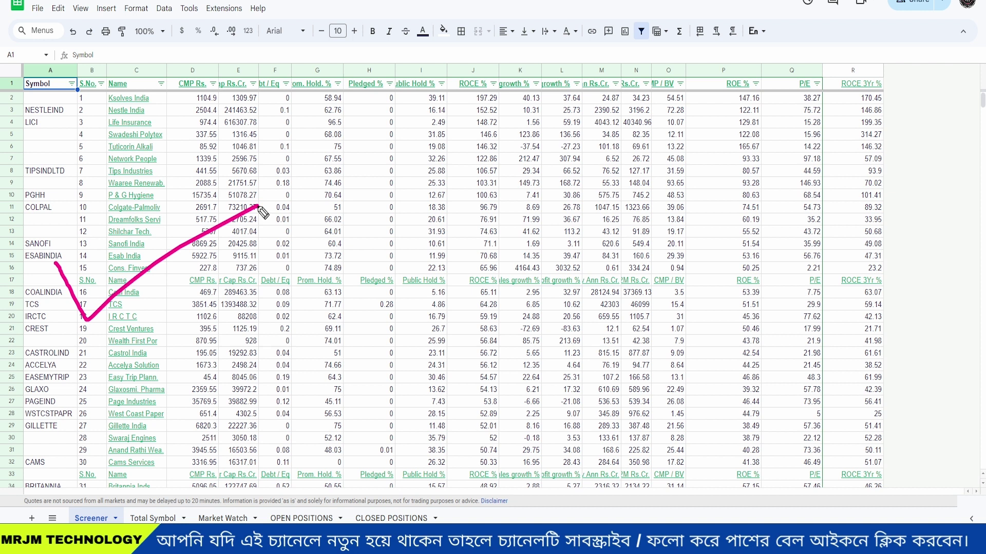
{"action": "left_click_drag", "start_coordinate": [148, 207], "coordinate": [346, 150]}
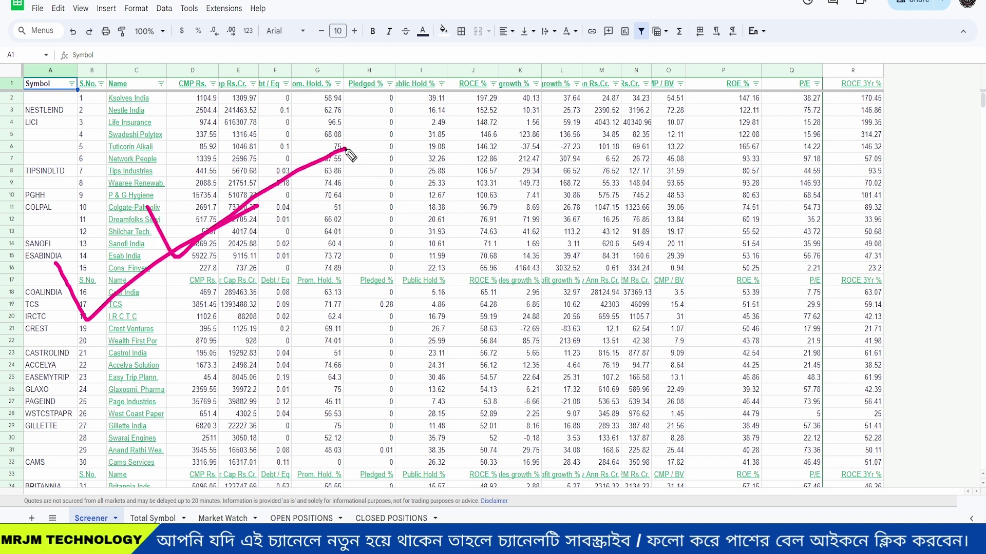
{"action": "left_click_drag", "start_coordinate": [339, 208], "coordinate": [475, 193]}
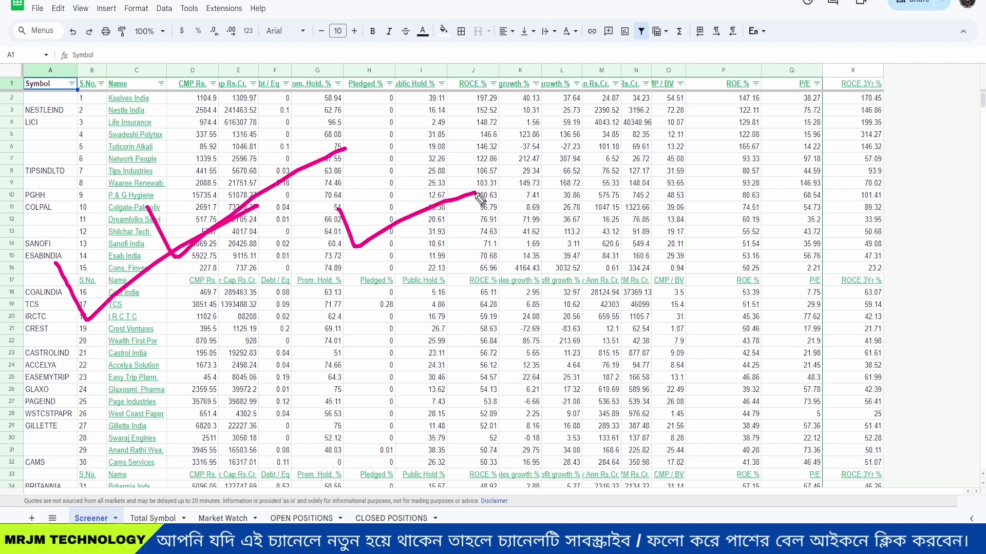
{"action": "left_click_drag", "start_coordinate": [109, 473], "coordinate": [308, 372]}
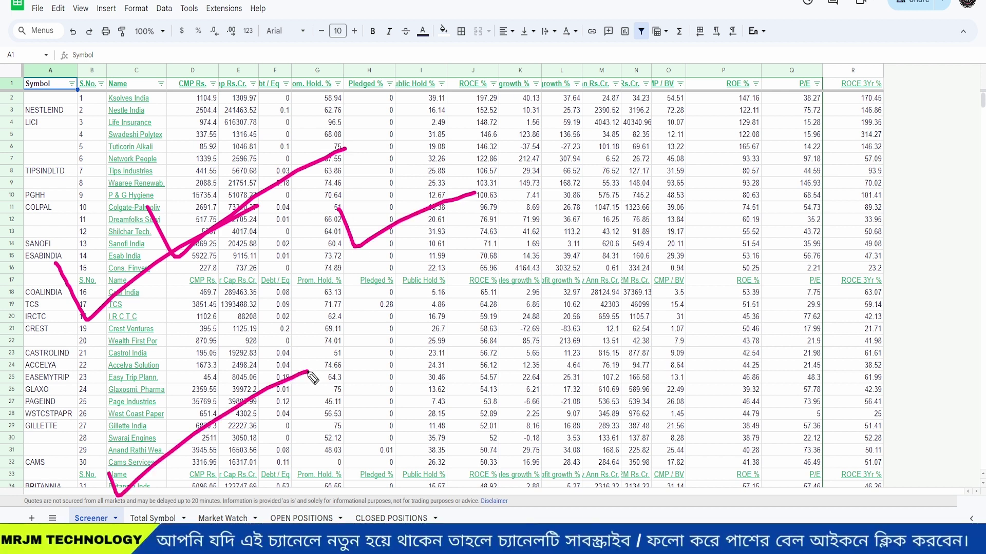
{"action": "key", "text": "ctrl+Page_Down"}
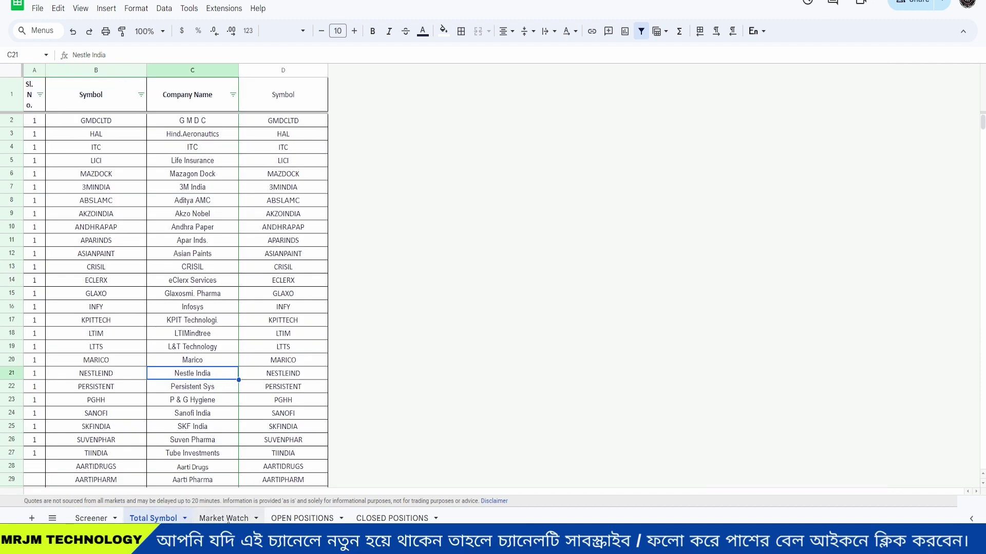
{"action": "left_click", "coordinate": [95, 519]}
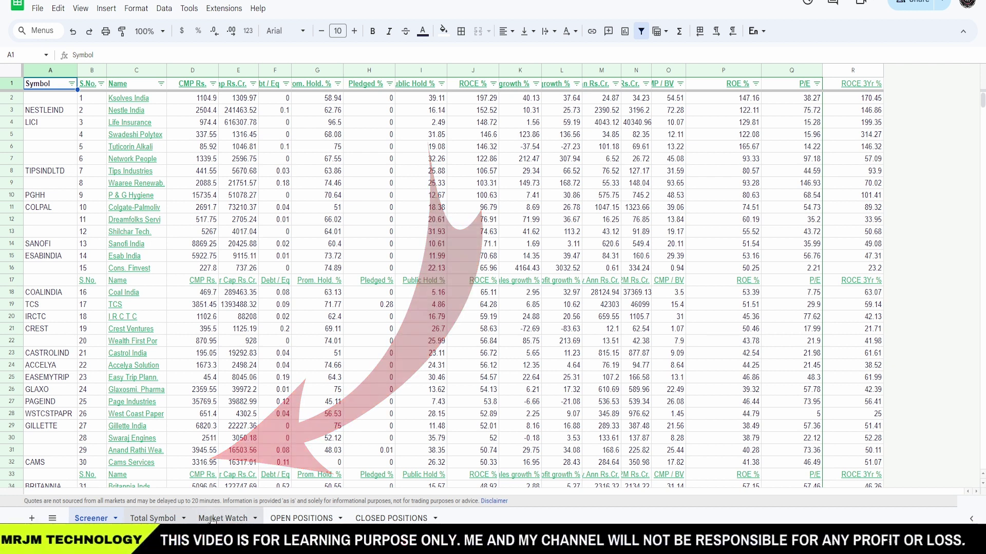
Copy the Market Watch sheet into the existing spreadsheet 10000, chosen from the recent Drive files
{"action": "right_click", "coordinate": [215, 520]}
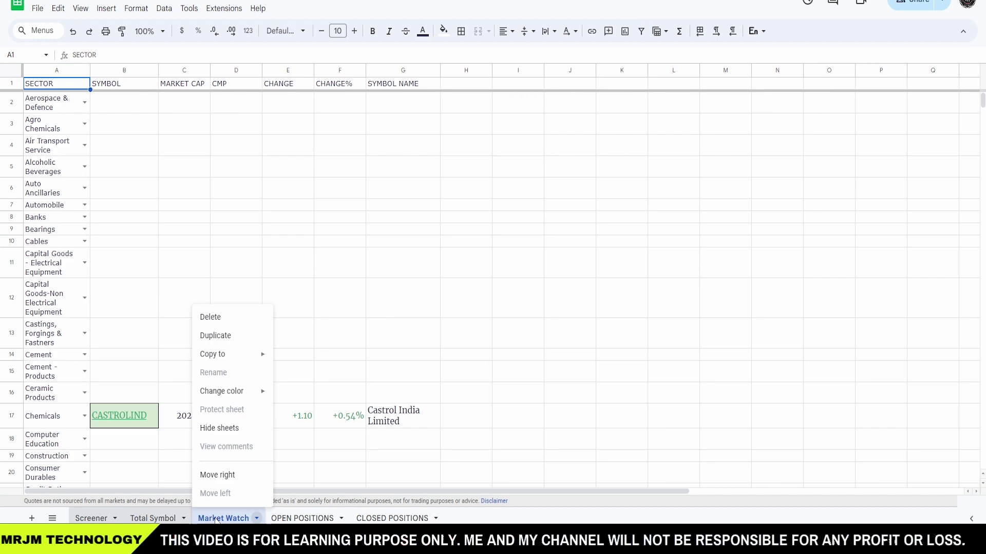
{"action": "mouse_move", "coordinate": [229, 359]}
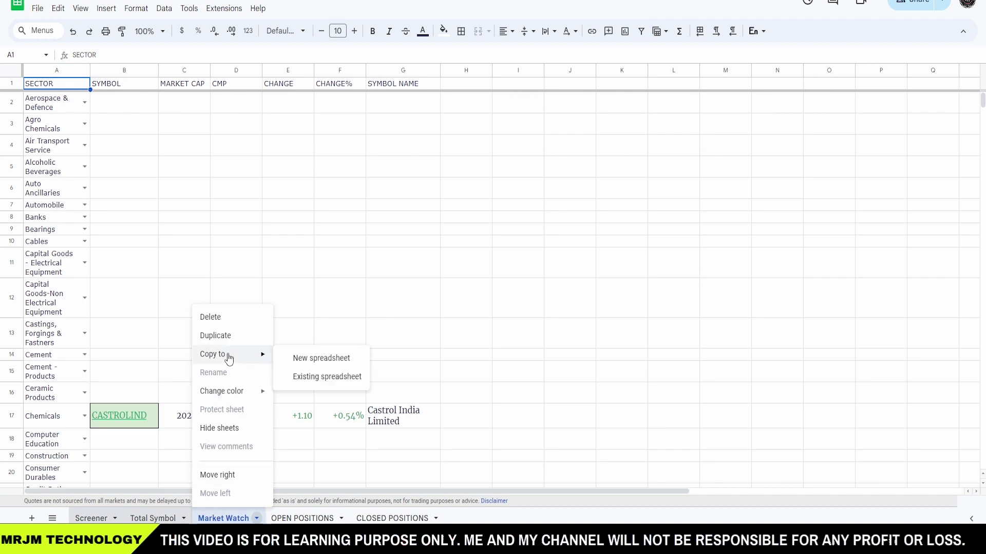
{"action": "left_click", "coordinate": [319, 379]}
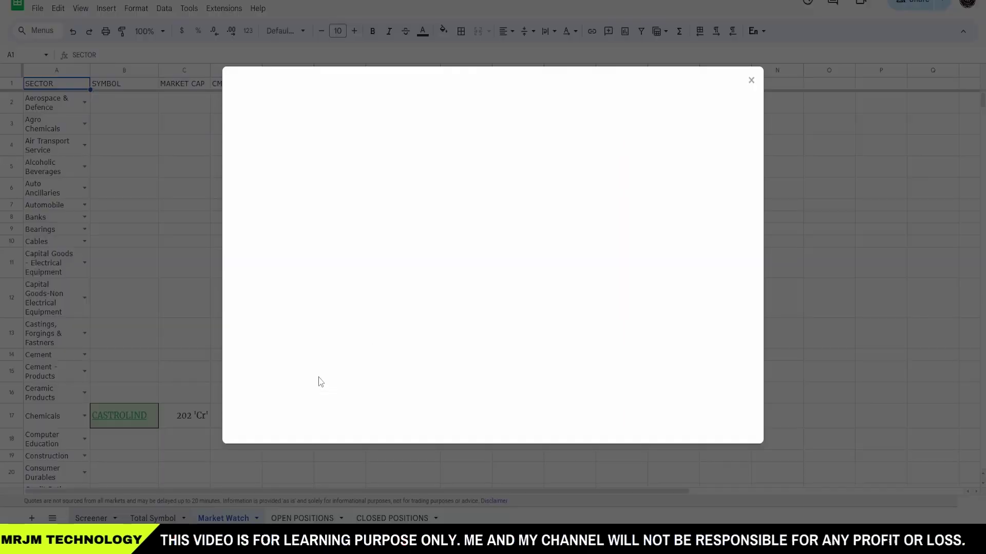
{"action": "mouse_move", "coordinate": [349, 55]}
{"action": "left_mouse_down"}
{"action": "mouse_move", "coordinate": [319, 55]}
{"action": "mouse_move", "coordinate": [342, 418]}
{"action": "mouse_move", "coordinate": [611, 66]}
{"action": "mouse_move", "coordinate": [329, 95]}
{"action": "left_mouse_up"}
{"action": "mouse_move", "coordinate": [225, 138]}
{"action": "left_mouse_down"}
{"action": "mouse_move", "coordinate": [241, 146]}
{"action": "mouse_move", "coordinate": [257, 133]}
{"action": "mouse_move", "coordinate": [289, 144]}
{"action": "mouse_move", "coordinate": [328, 130]}
{"action": "mouse_move", "coordinate": [356, 144]}
{"action": "mouse_move", "coordinate": [418, 129]}
{"action": "left_mouse_up"}
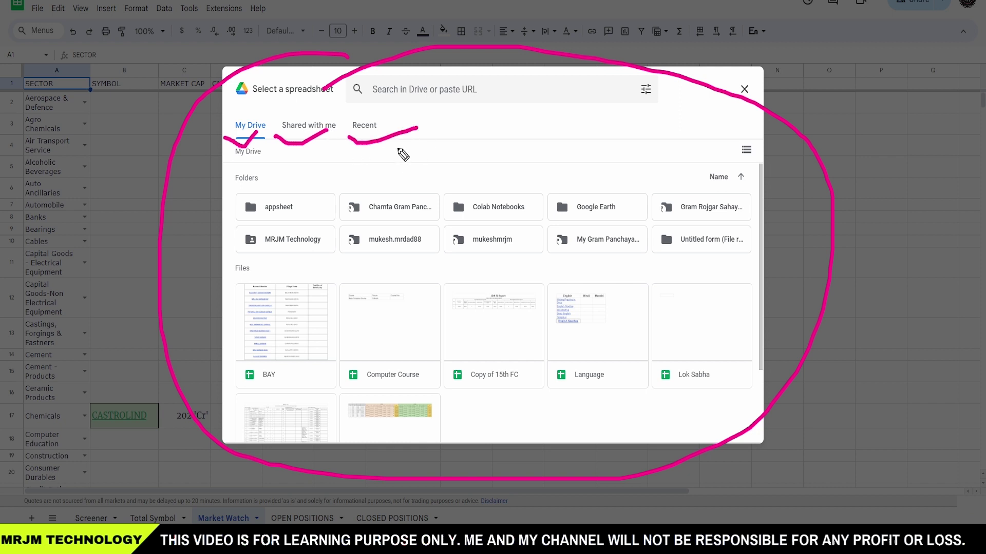
{"action": "key", "text": "Escape"}
{"action": "left_click", "coordinate": [362, 128]}
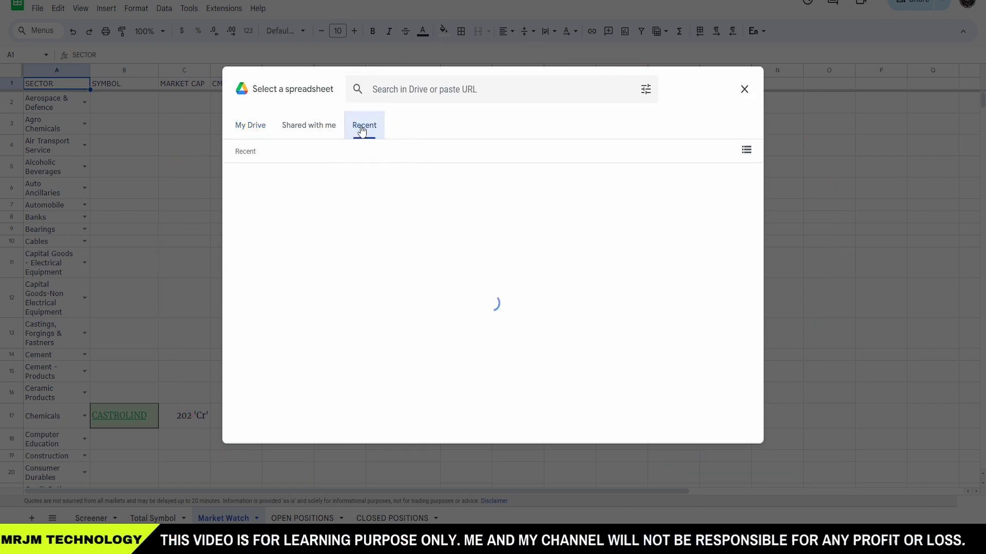
{"action": "mouse_move", "coordinate": [337, 293]}
{"action": "left_mouse_down"}
{"action": "mouse_move", "coordinate": [340, 263]}
{"action": "mouse_move", "coordinate": [220, 286]}
{"action": "mouse_move", "coordinate": [339, 288]}
{"action": "left_mouse_up"}
{"action": "mouse_move", "coordinate": [238, 280]}
{"action": "left_mouse_down"}
{"action": "mouse_move", "coordinate": [259, 294]}
{"action": "mouse_move", "coordinate": [326, 281]}
{"action": "left_mouse_up"}
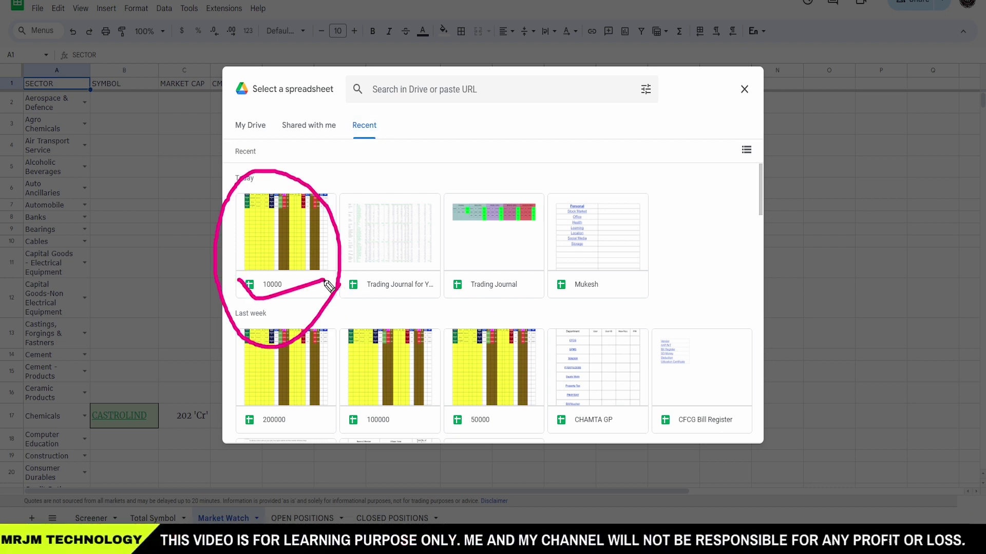
{"action": "key", "text": "Escape"}
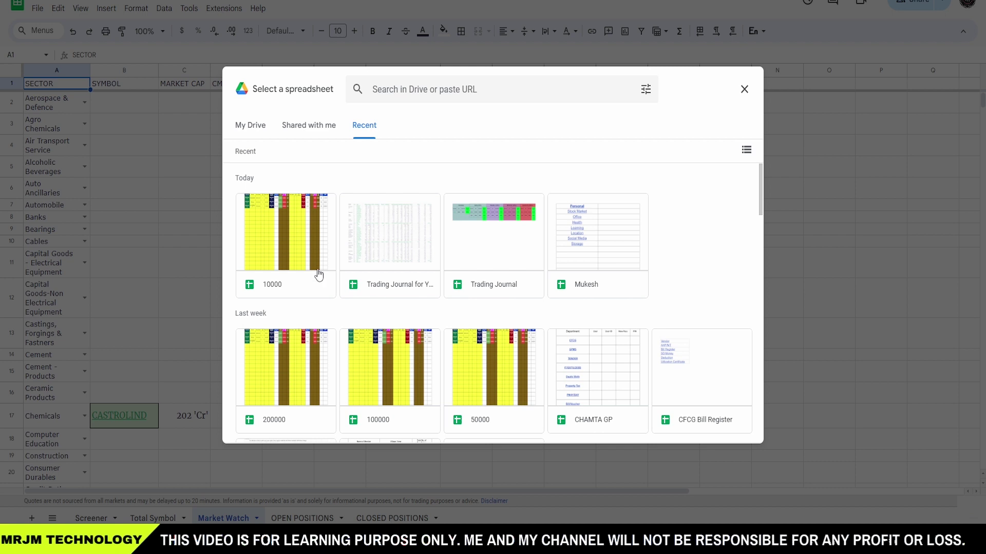
{"action": "left_click", "coordinate": [288, 247]}
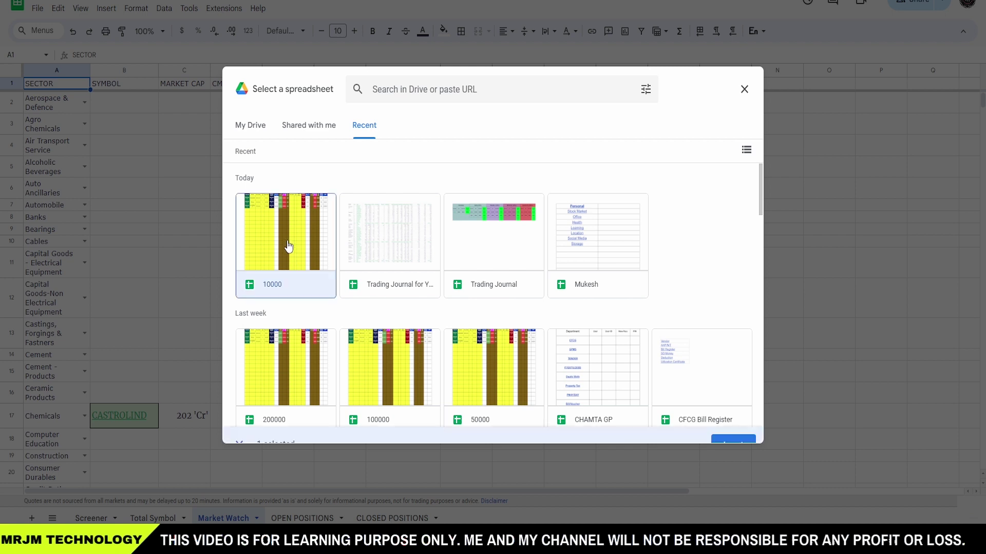
{"action": "mouse_move", "coordinate": [755, 407]}
{"action": "left_mouse_down"}
{"action": "mouse_move", "coordinate": [700, 463]}
{"action": "mouse_move", "coordinate": [775, 435]}
{"action": "left_mouse_up"}
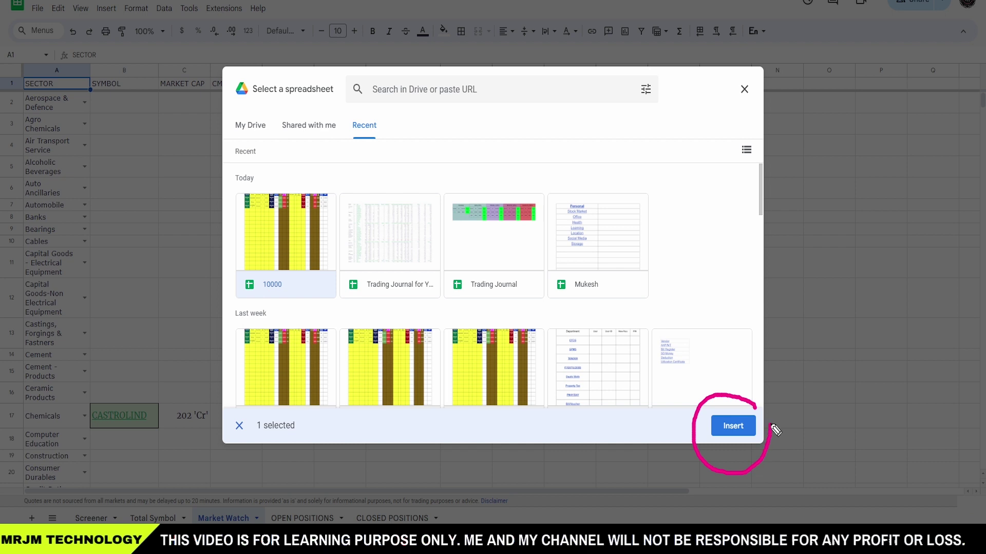
{"action": "mouse_move", "coordinate": [718, 398]}
{"action": "left_mouse_down"}
{"action": "mouse_move", "coordinate": [731, 419]}
{"action": "mouse_move", "coordinate": [857, 363]}
{"action": "left_mouse_up"}
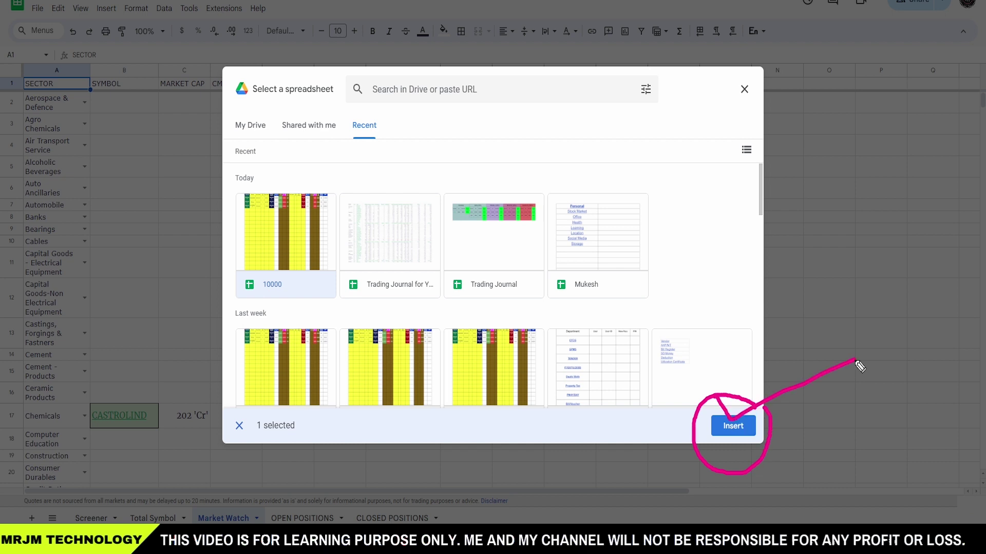
{"action": "left_click", "coordinate": [734, 428]}
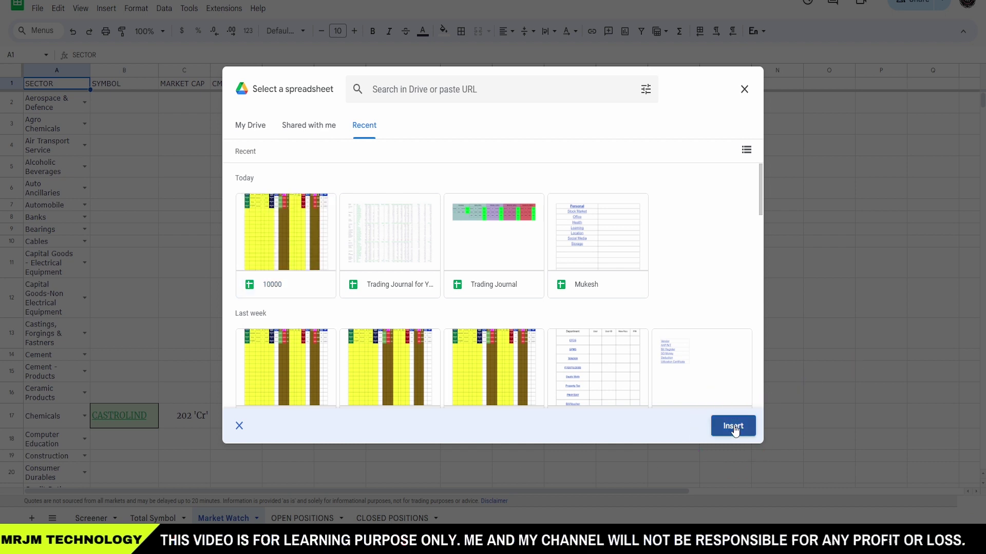
Open the 10000 spreadsheet through the copy confirmation's link, and dismiss the confirmation back in the source spreadsheet
{"action": "mouse_move", "coordinate": [598, 227]}
{"action": "left_mouse_down"}
{"action": "mouse_move", "coordinate": [374, 212]}
{"action": "mouse_move", "coordinate": [603, 278]}
{"action": "left_mouse_up"}
{"action": "left_click_drag", "start_coordinate": [436, 274], "coordinate": [503, 253]}
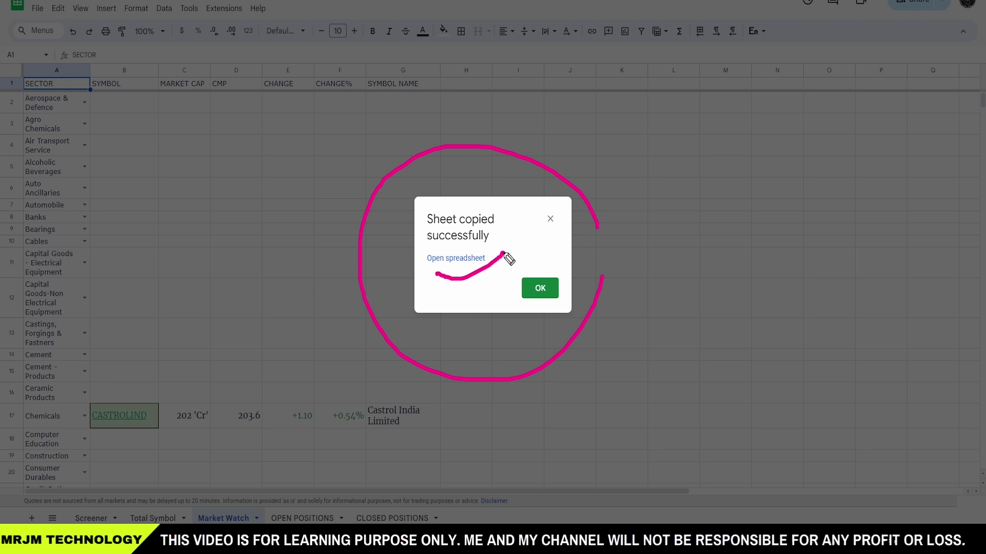
{"action": "mouse_move", "coordinate": [414, 280]}
{"action": "left_mouse_down"}
{"action": "mouse_move", "coordinate": [519, 266]}
{"action": "mouse_move", "coordinate": [404, 267]}
{"action": "left_mouse_up"}
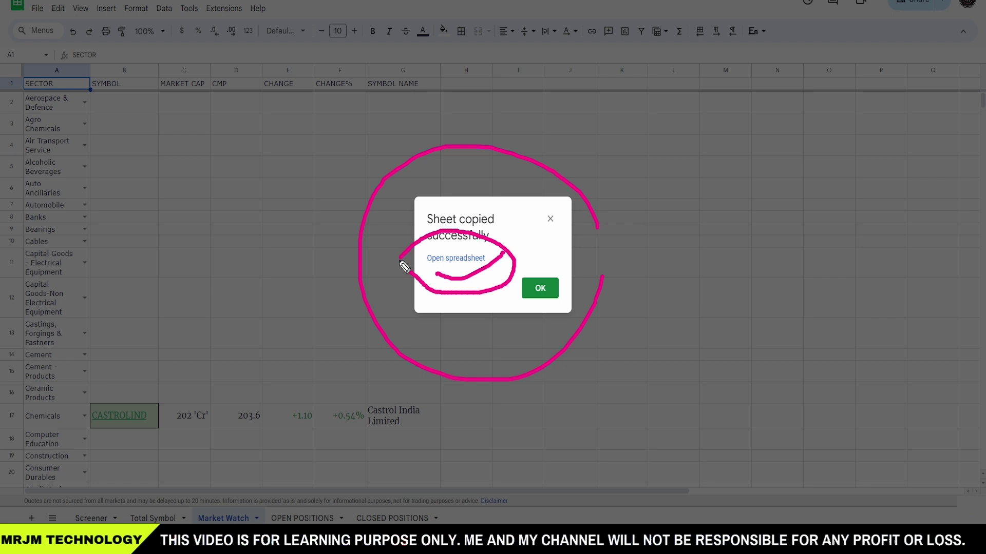
{"action": "key", "text": "Escape"}
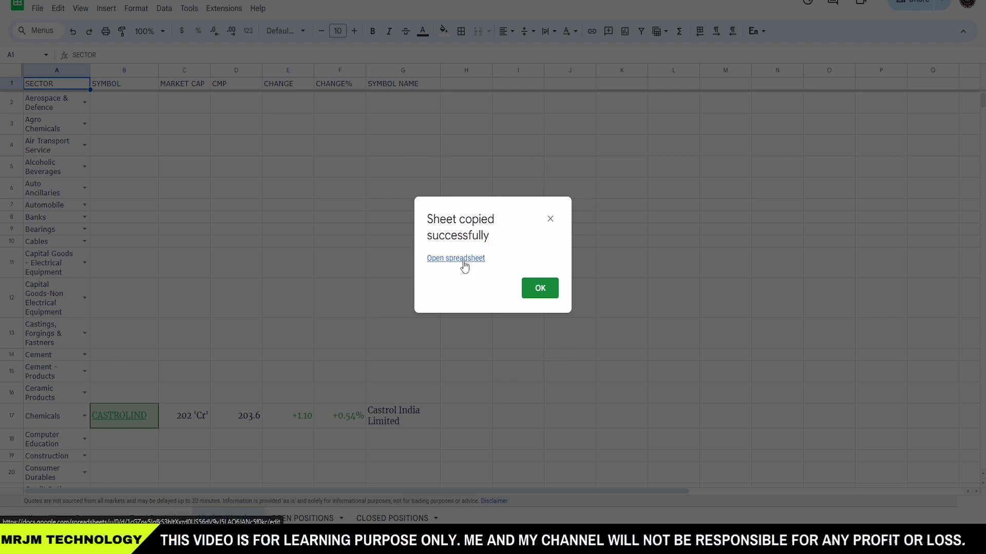
{"action": "left_click", "coordinate": [463, 259]}
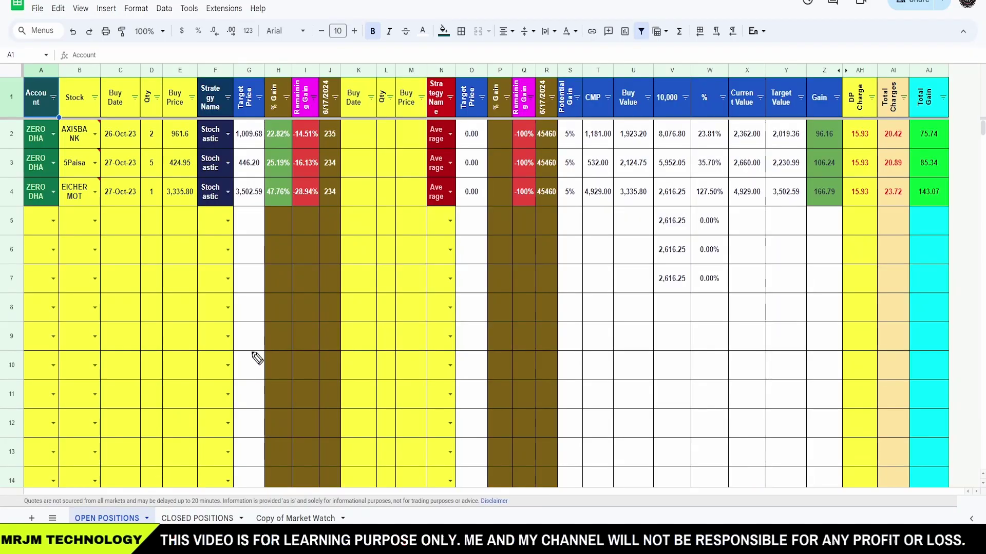
{"action": "mouse_move", "coordinate": [252, 351]}
{"action": "left_mouse_down"}
{"action": "mouse_move", "coordinate": [326, 440]}
{"action": "mouse_move", "coordinate": [403, 315]}
{"action": "left_mouse_up"}
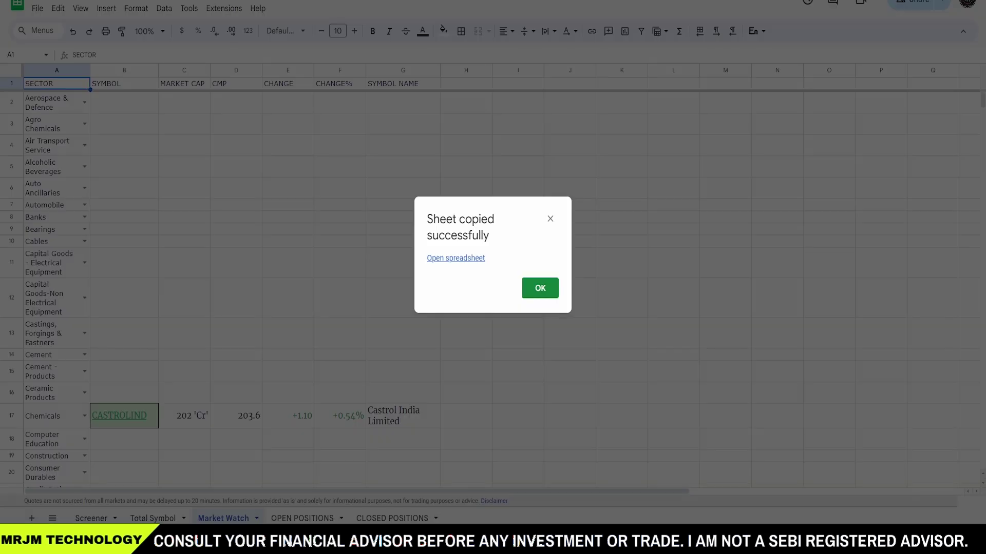
{"action": "left_click", "coordinate": [541, 290]}
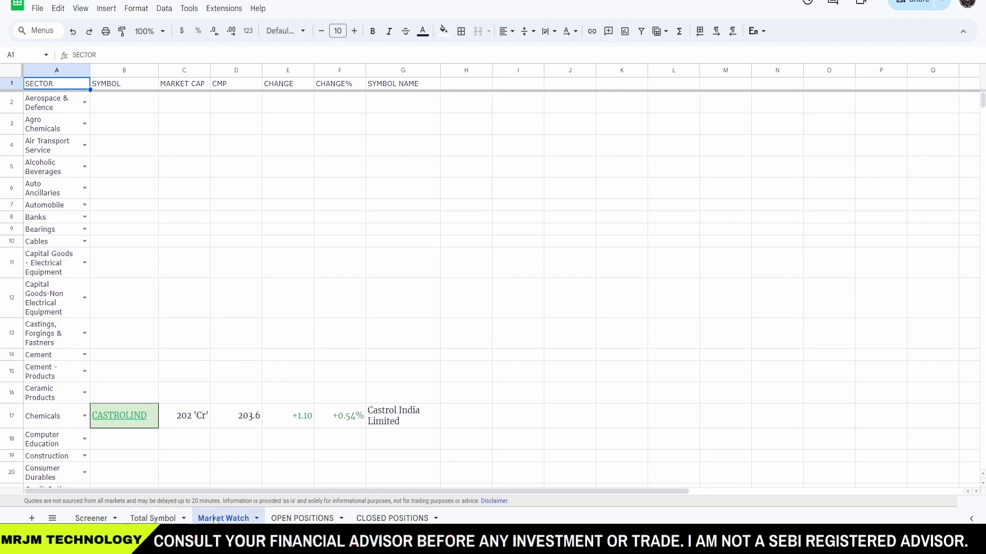
Copy the Total Symbol sheet into the existing spreadsheet 10000, chosen from the recent Drive files, and dismiss the confirmation
{"action": "right_click", "coordinate": [149, 520]}
{"action": "mouse_move", "coordinate": [176, 355]}
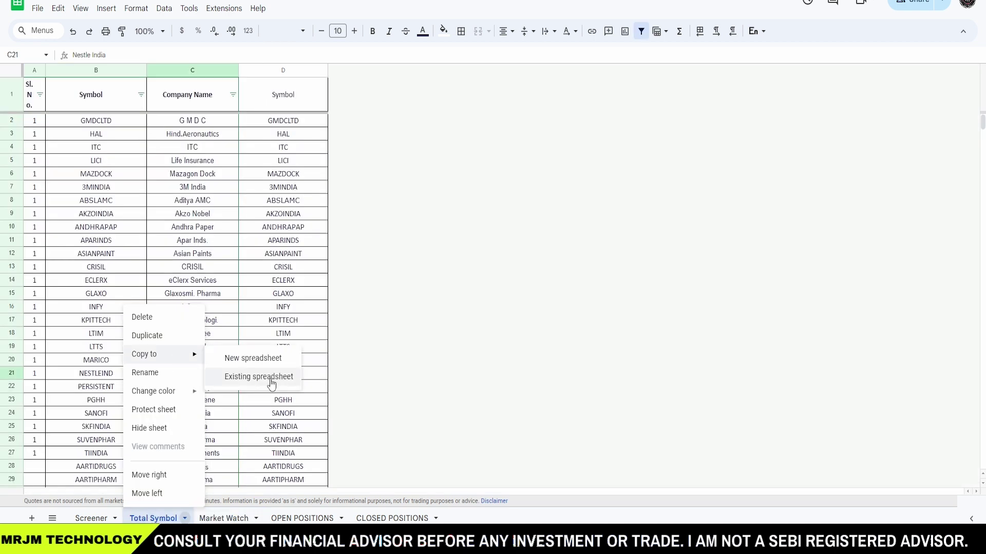
{"action": "left_click", "coordinate": [272, 382]}
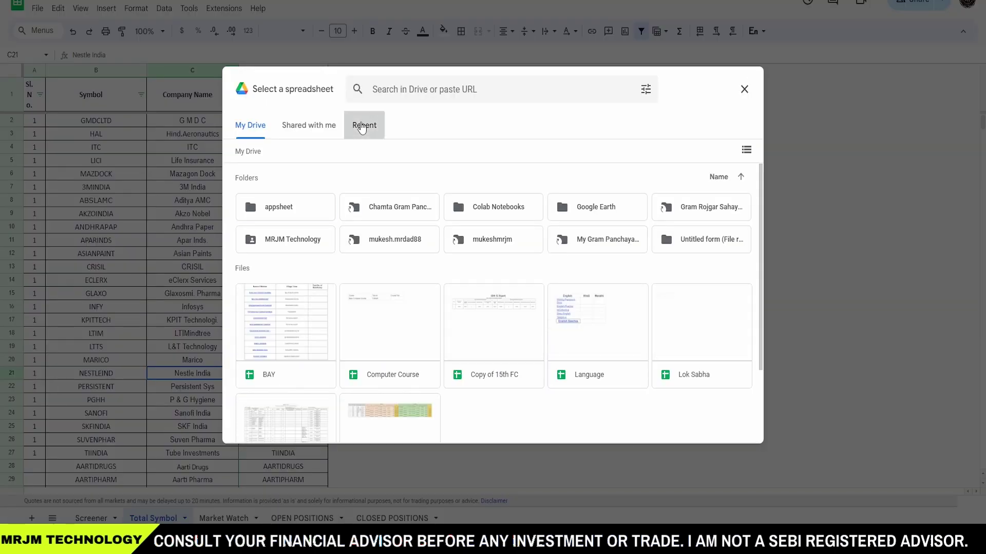
{"action": "left_click", "coordinate": [364, 125]}
{"action": "left_click", "coordinate": [292, 250]}
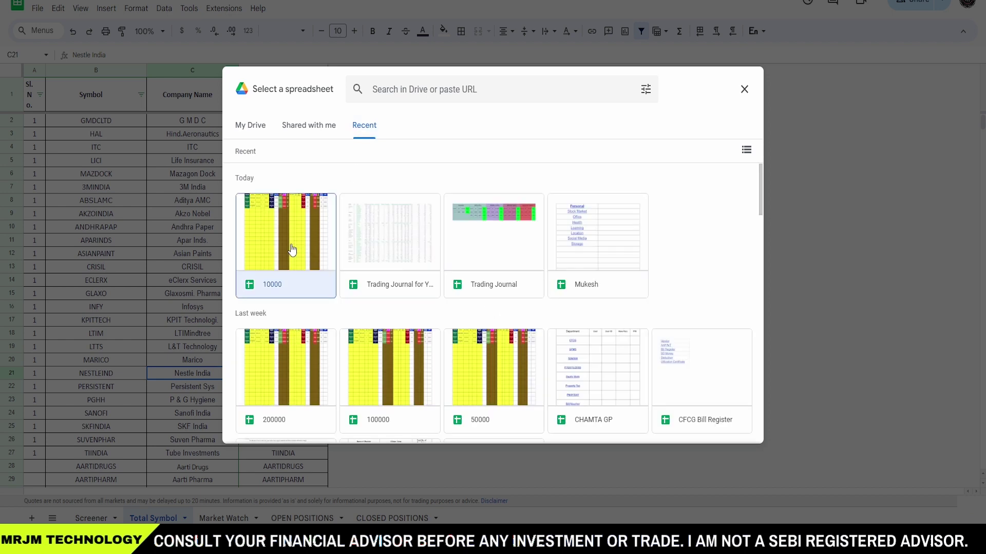
{"action": "left_click", "coordinate": [726, 430]}
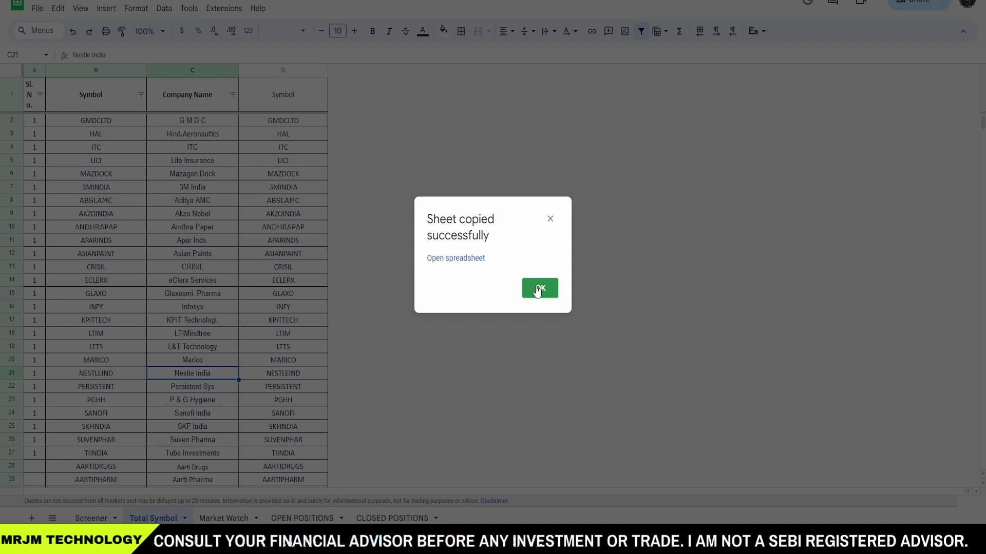
{"action": "left_click", "coordinate": [538, 289]}
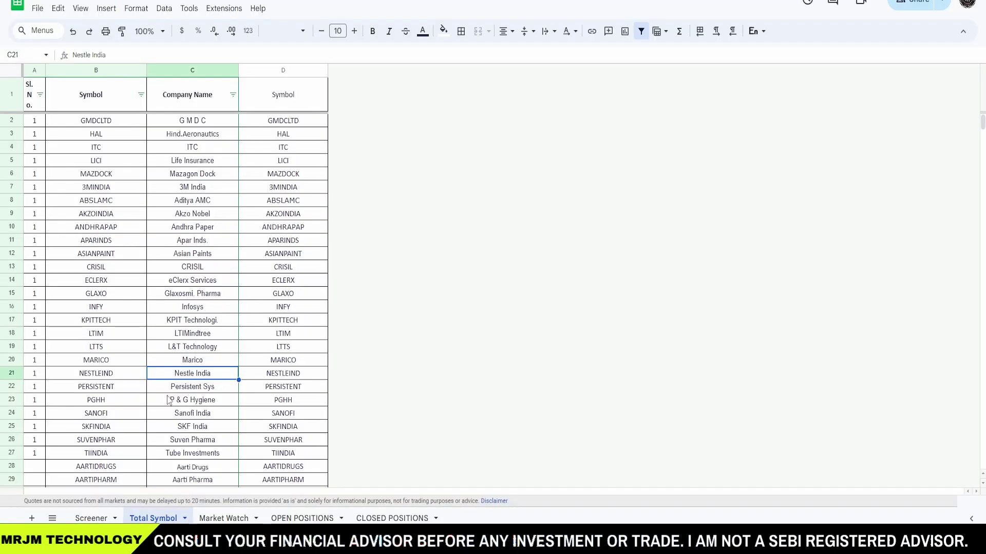
Copy the Screener sheet into the existing spreadsheet 10000 from the recent Drive files and close the confirmation
{"action": "right_click", "coordinate": [92, 519]}
{"action": "mouse_move", "coordinate": [136, 354]}
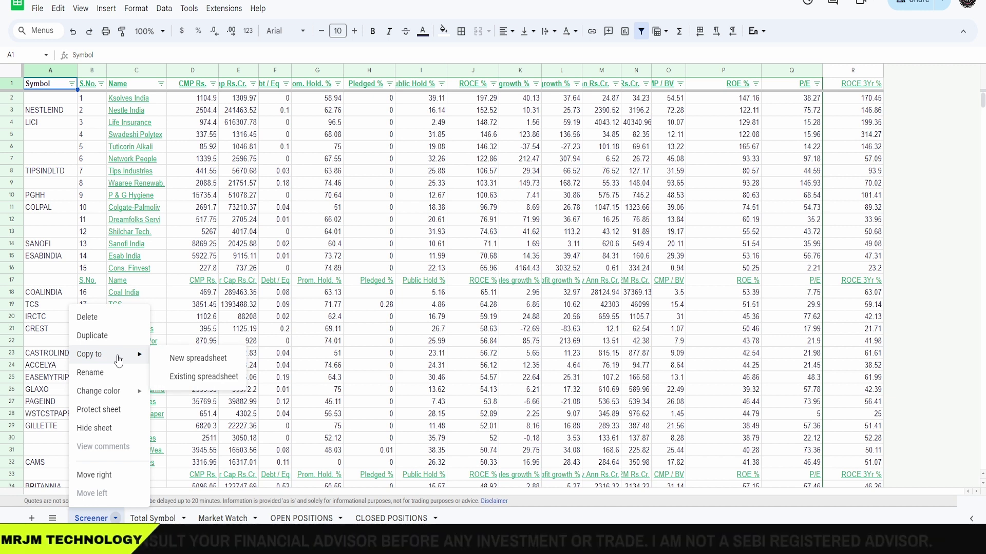
{"action": "left_click", "coordinate": [205, 381]}
{"action": "left_click", "coordinate": [370, 129]}
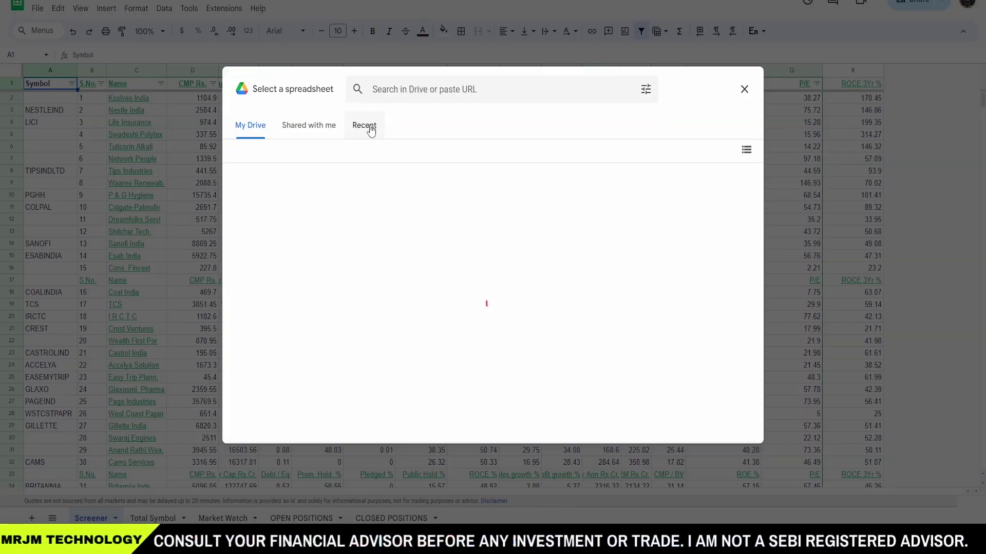
{"action": "left_click", "coordinate": [289, 244]}
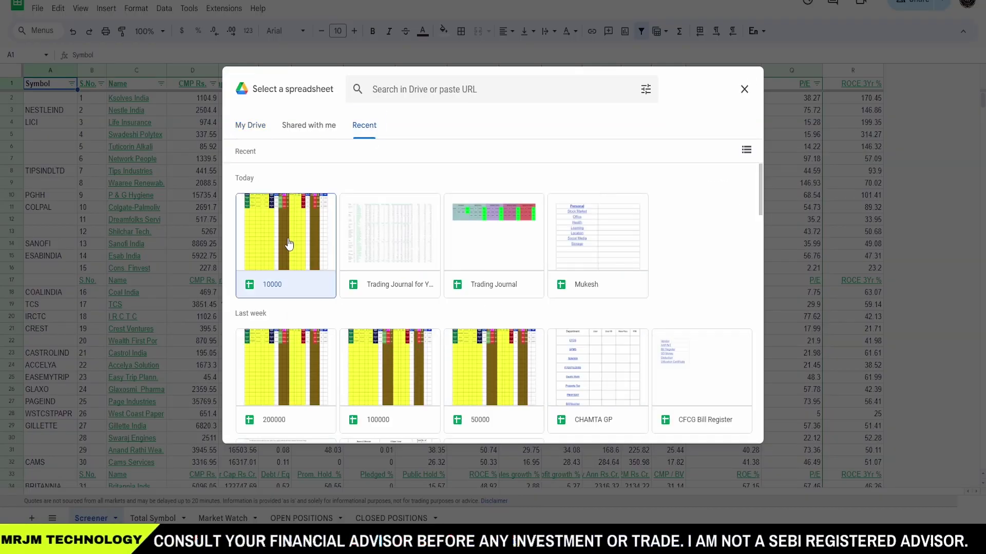
{"action": "left_click", "coordinate": [735, 426]}
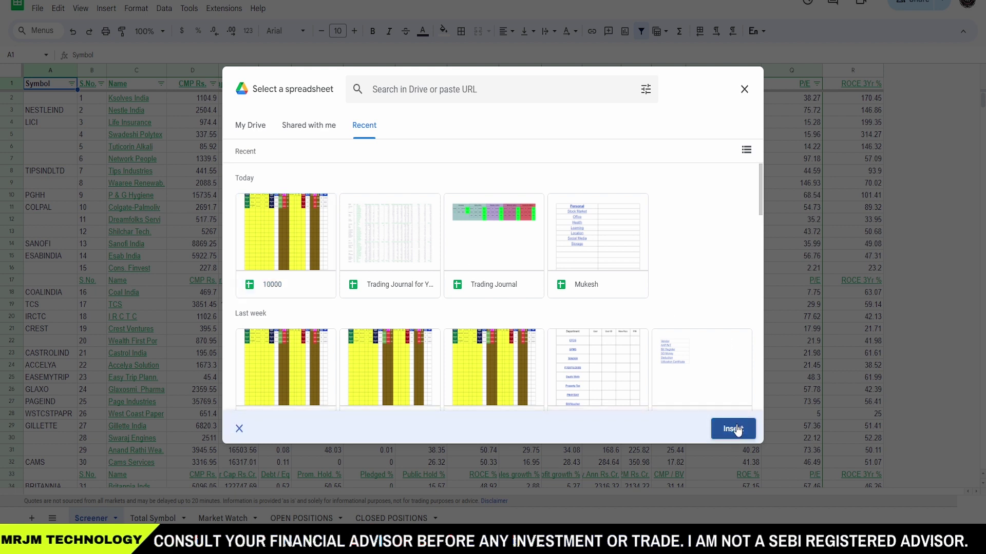
{"action": "left_click", "coordinate": [537, 288]}
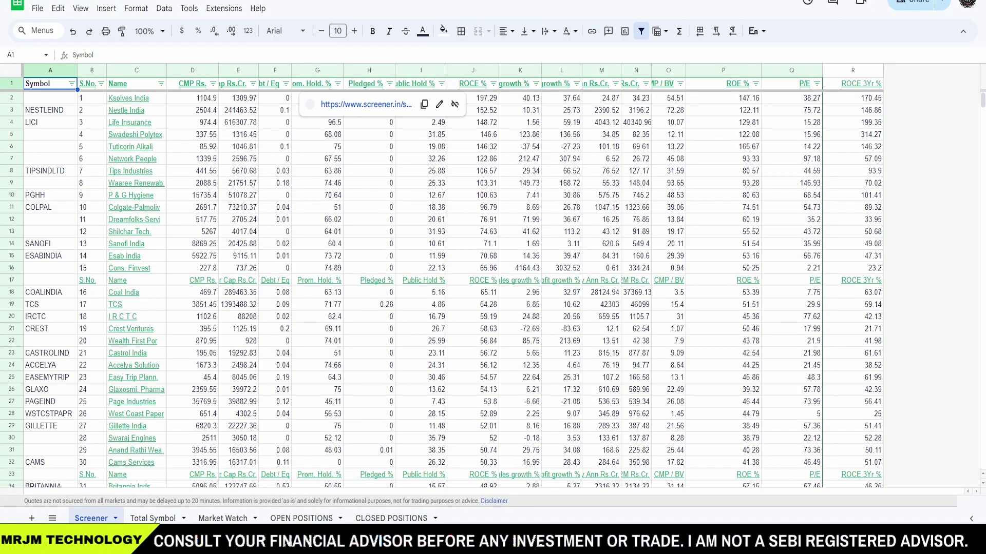
In the 10000 spreadsheet, reorder the sheets so Copy of Screener, Copy of Total Symbol and Copy of Market Watch precede OPEN POSITIONS
{"action": "key", "text": "ctrl+Tab"}
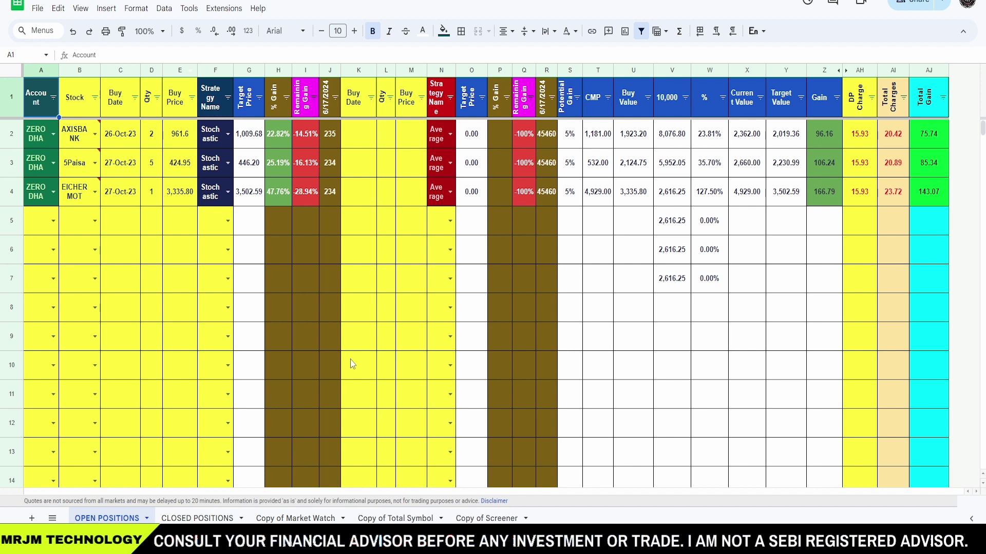
{"action": "mouse_move", "coordinate": [254, 399]}
{"action": "left_mouse_down"}
{"action": "mouse_move", "coordinate": [285, 475]}
{"action": "mouse_move", "coordinate": [354, 417]}
{"action": "mouse_move", "coordinate": [409, 492]}
{"action": "mouse_move", "coordinate": [468, 434]}
{"action": "mouse_move", "coordinate": [562, 430]}
{"action": "left_mouse_up"}
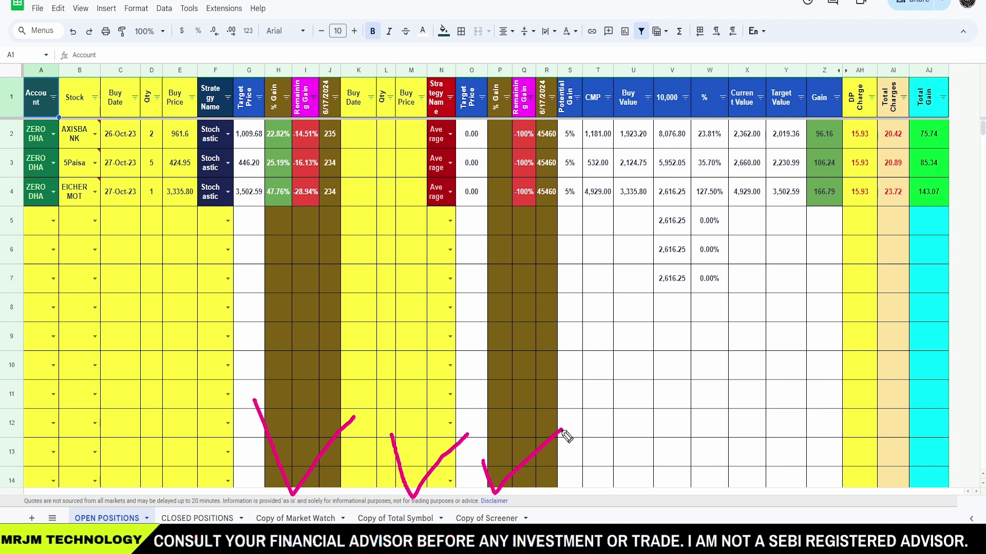
{"action": "left_click", "coordinate": [549, 424]}
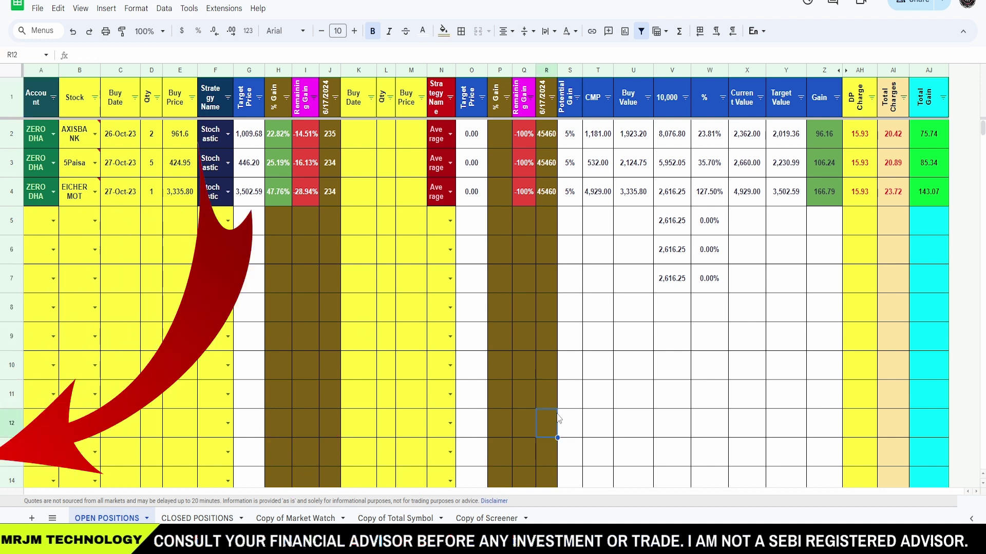
{"action": "left_click_drag", "start_coordinate": [471, 519], "coordinate": [106, 518]}
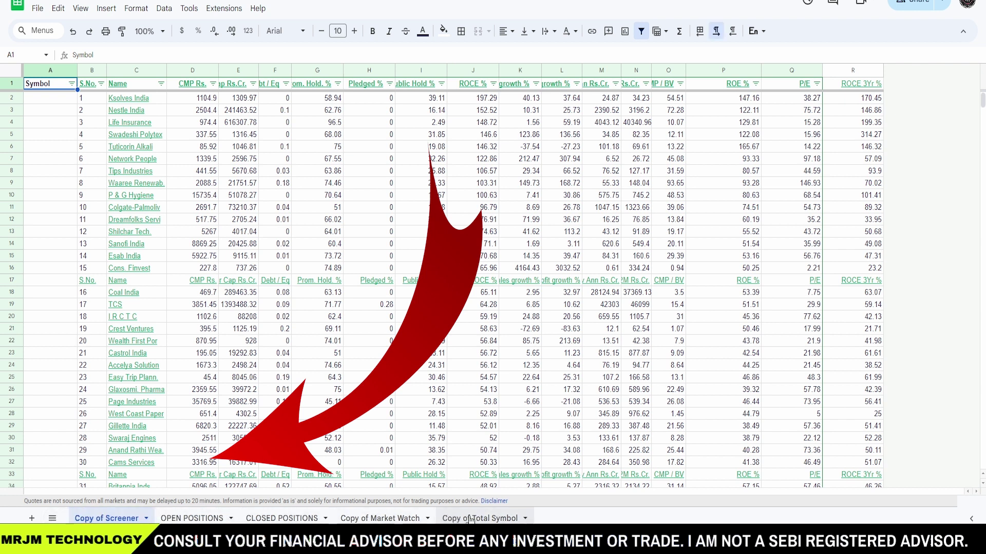
{"action": "left_click", "coordinate": [470, 520]}
{"action": "left_click_drag", "start_coordinate": [470, 519], "coordinate": [184, 519]}
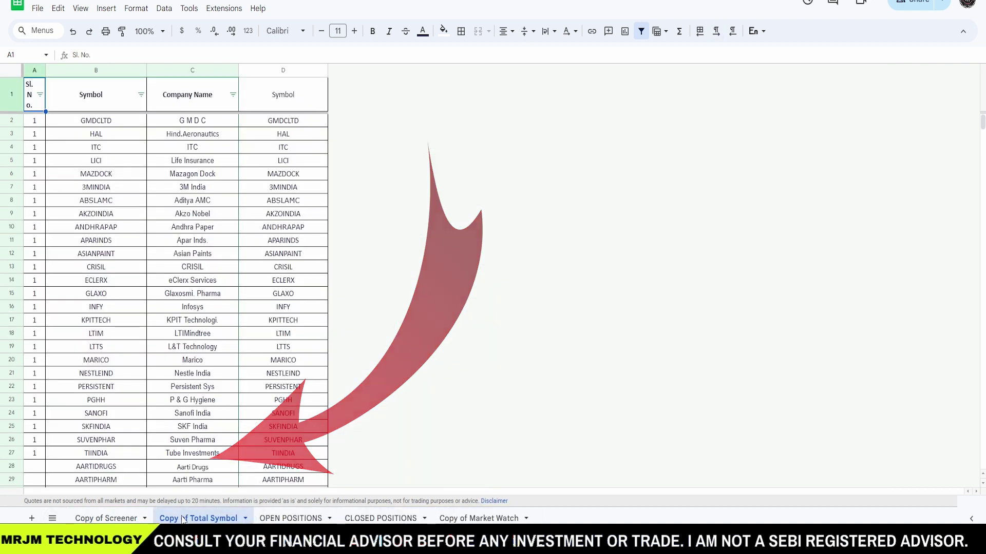
{"action": "left_click_drag", "start_coordinate": [483, 519], "coordinate": [301, 519]}
{"action": "left_click", "coordinate": [392, 518]}
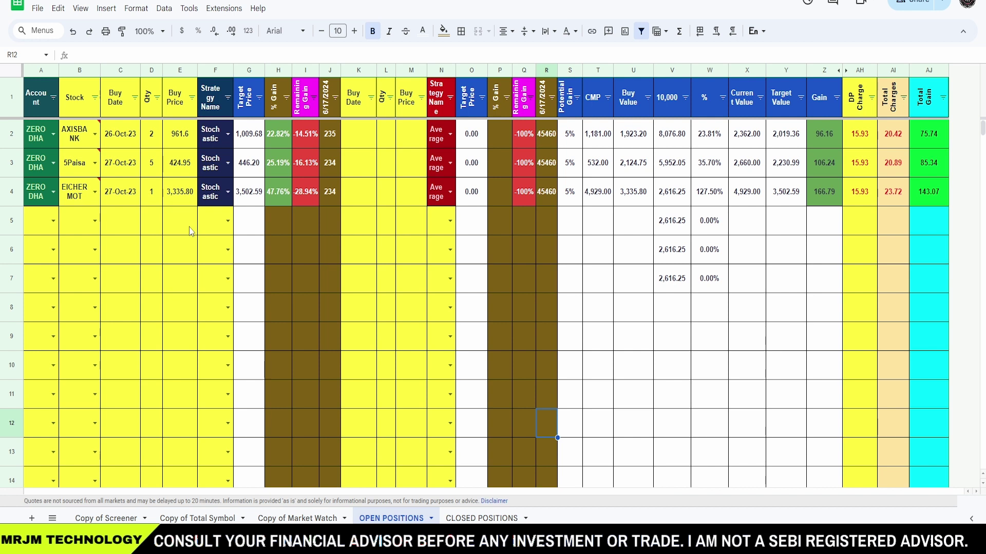
Remove the dropdown validation rule from the Stock column range B2:B133 in the OPEN POSITIONS sheet
{"action": "left_click_drag", "start_coordinate": [77, 133], "coordinate": [76, 209]}
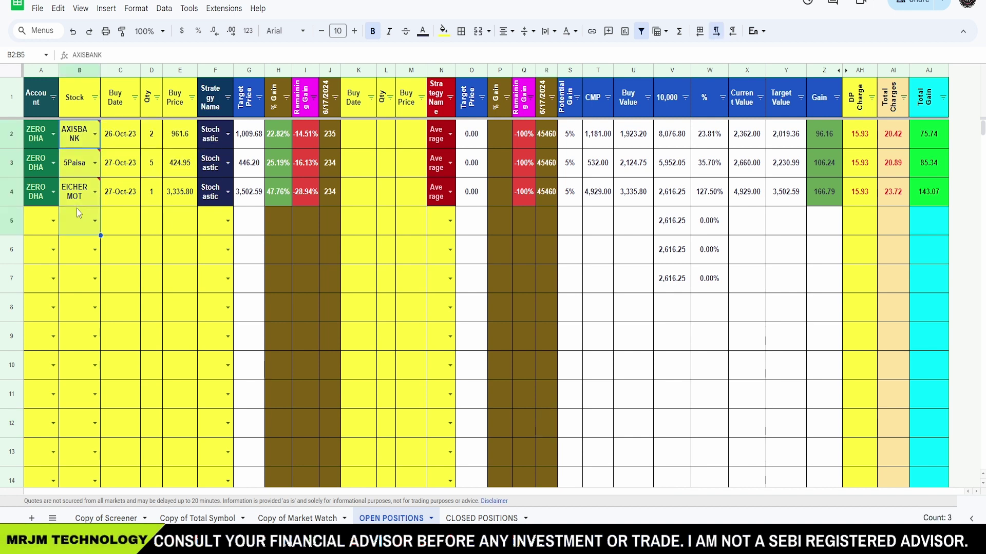
{"action": "left_click", "coordinate": [149, 232]}
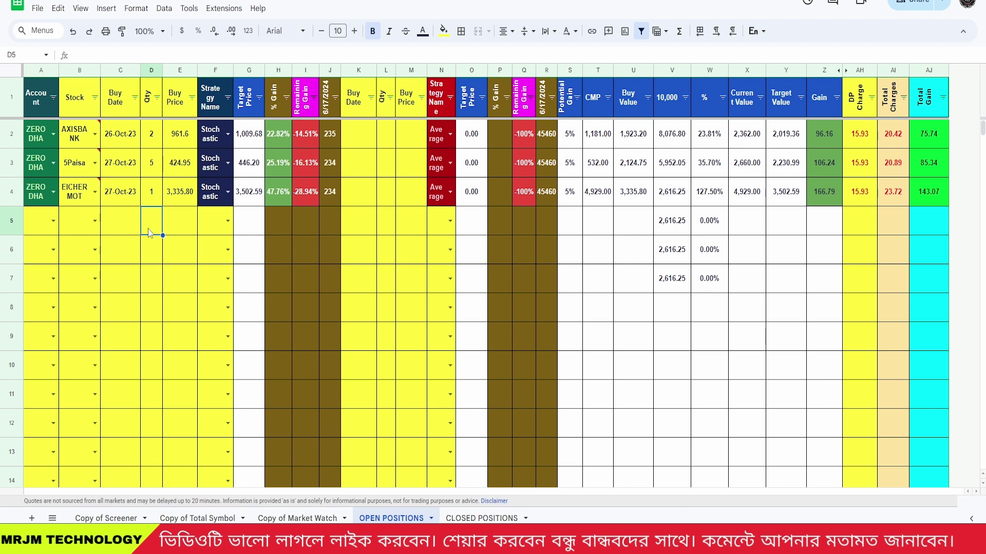
{"action": "left_click_drag", "start_coordinate": [82, 138], "coordinate": [83, 172]}
{"action": "right_click", "coordinate": [83, 172]}
{"action": "left_click", "coordinate": [119, 467]}
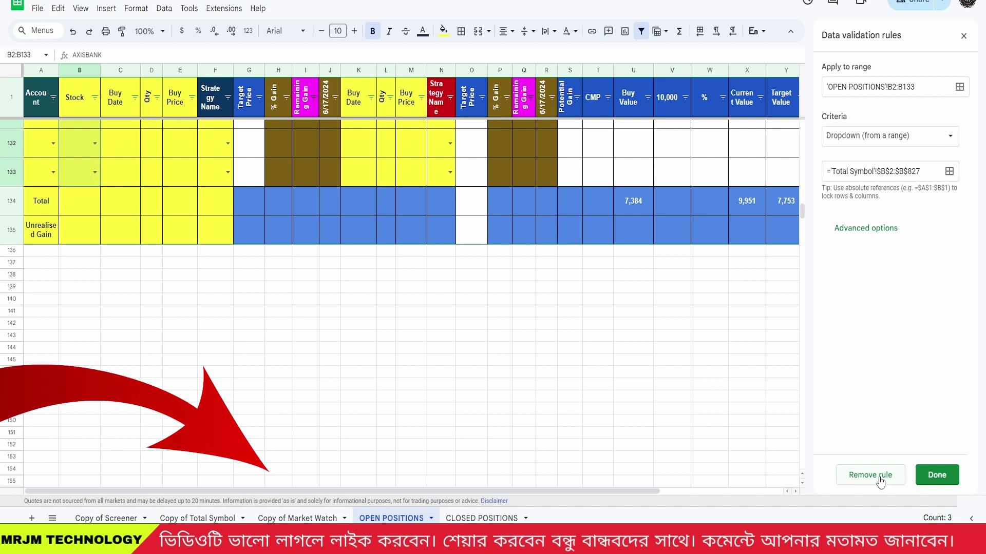
{"action": "left_click", "coordinate": [879, 477]}
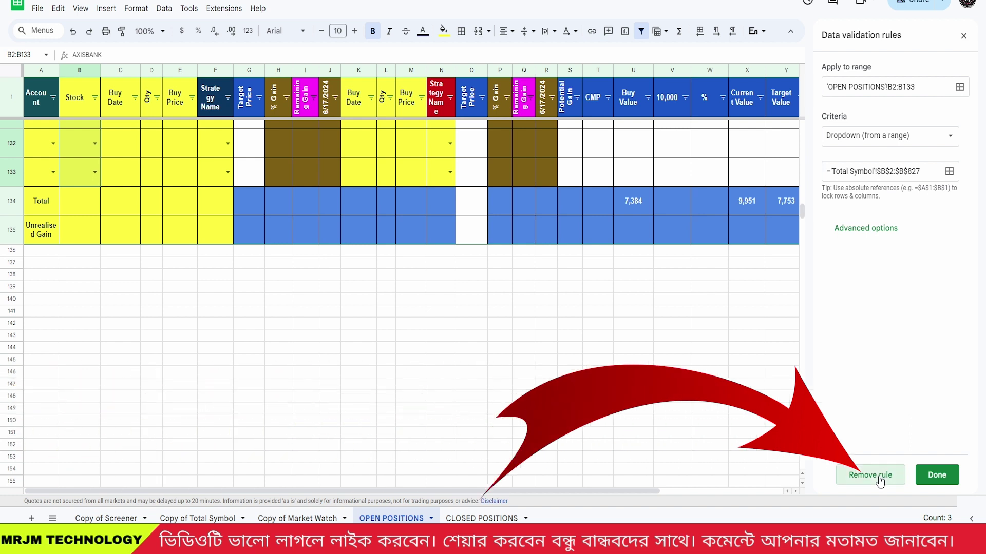
{"action": "left_click", "coordinate": [964, 36]}
{"action": "scroll", "coordinate": [488, 303], "scroll_direction": "up", "scroll_amount": 20}
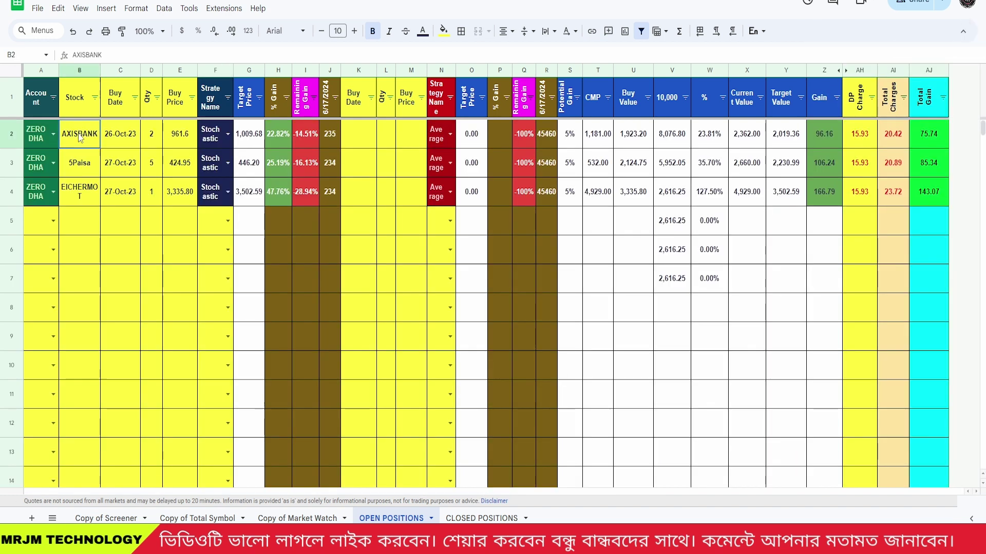
Review the symbol list in Copy of Total Symbol against the Stock column entries in OPEN POSITIONS
{"action": "left_click_drag", "start_coordinate": [80, 133], "coordinate": [80, 425]}
{"action": "left_click", "coordinate": [202, 519]}
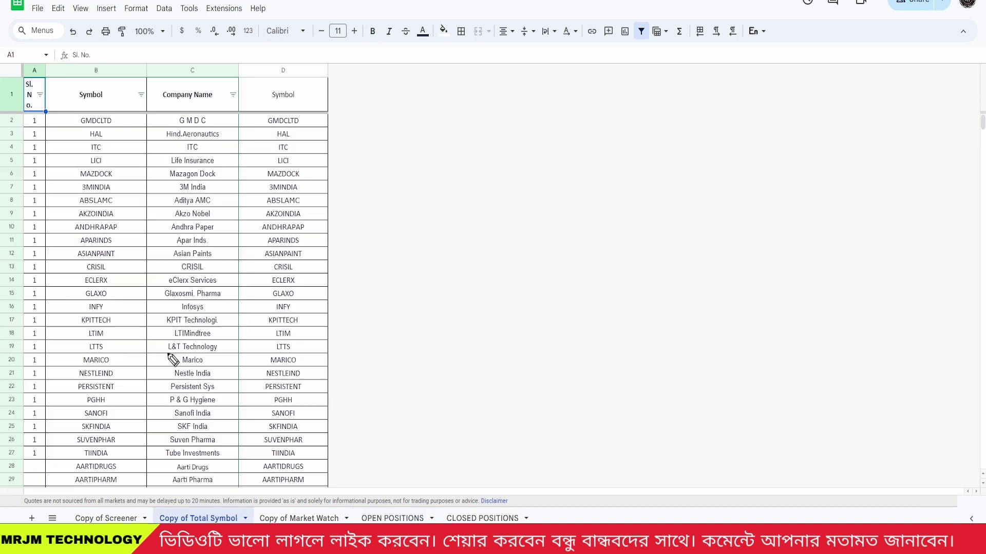
{"action": "mouse_move", "coordinate": [107, 103]}
{"action": "left_mouse_down"}
{"action": "mouse_move", "coordinate": [136, 288]}
{"action": "mouse_move", "coordinate": [197, 505]}
{"action": "mouse_move", "coordinate": [250, 312]}
{"action": "left_mouse_up"}
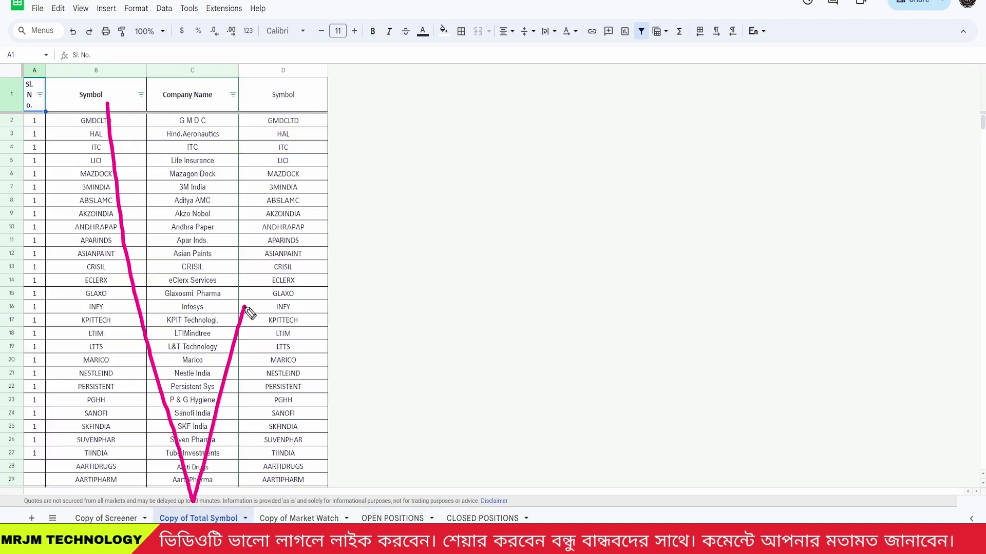
{"action": "mouse_move", "coordinate": [91, 200]}
{"action": "left_mouse_down"}
{"action": "mouse_move", "coordinate": [105, 347]}
{"action": "mouse_move", "coordinate": [183, 290]}
{"action": "left_mouse_up"}
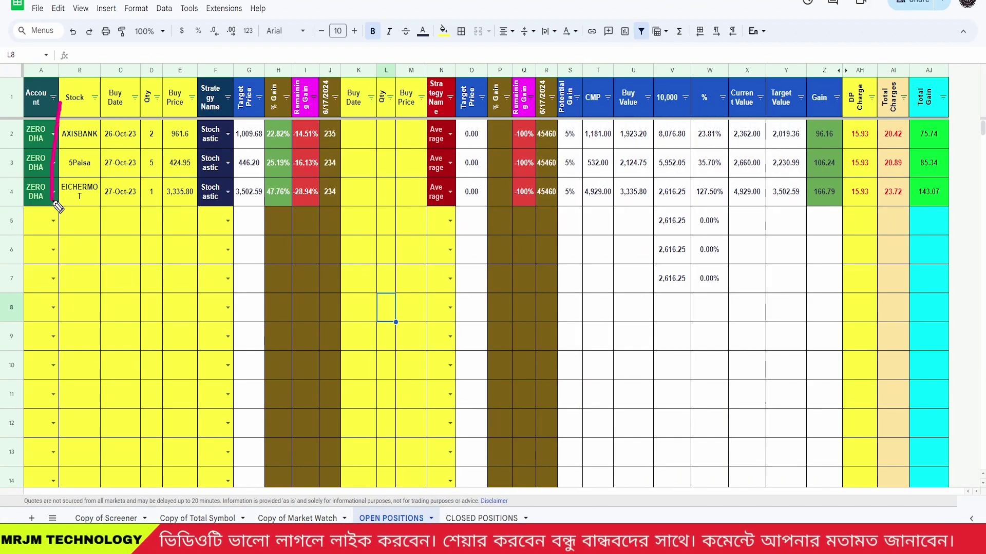
{"action": "mouse_move", "coordinate": [60, 103]}
{"action": "left_mouse_down"}
{"action": "mouse_move", "coordinate": [106, 160]}
{"action": "mouse_move", "coordinate": [91, 115]}
{"action": "mouse_move", "coordinate": [70, 142]}
{"action": "mouse_move", "coordinate": [146, 123]}
{"action": "left_mouse_up"}
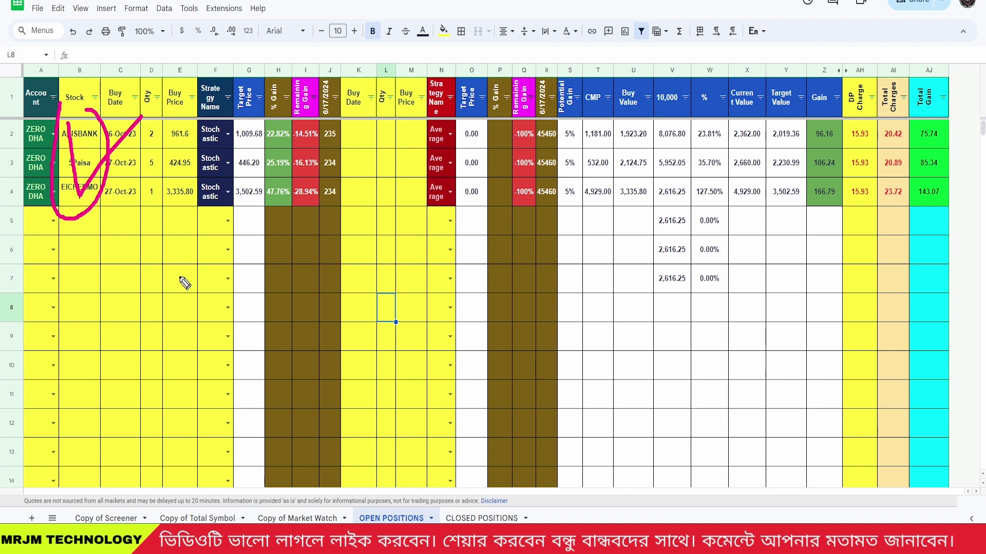
{"action": "left_click_drag", "start_coordinate": [83, 114], "coordinate": [67, 310]}
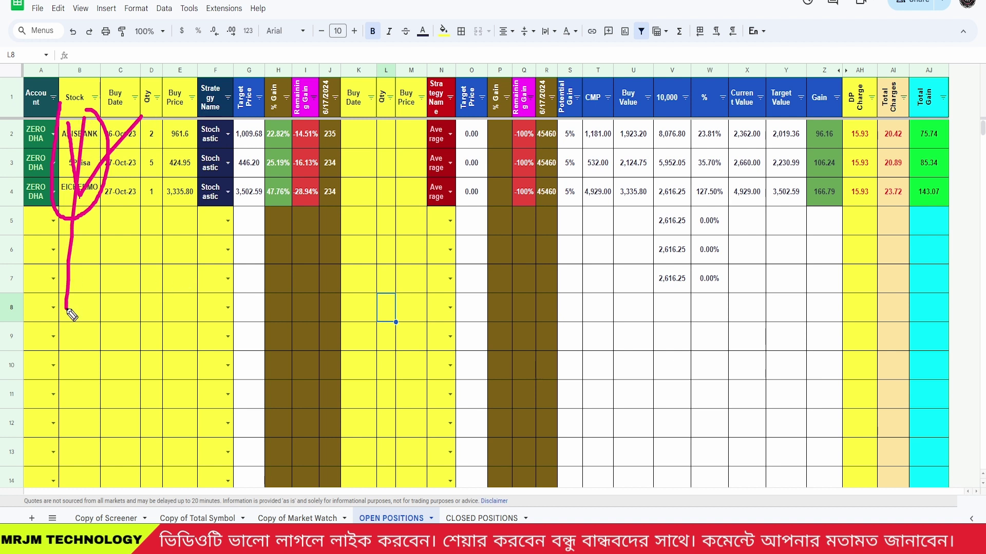
{"action": "key", "text": "Escape"}
Clear the stock names from cells B2:B4 in the OPEN POSITIONS sheet
{"action": "left_click_drag", "start_coordinate": [82, 135], "coordinate": [91, 211]}
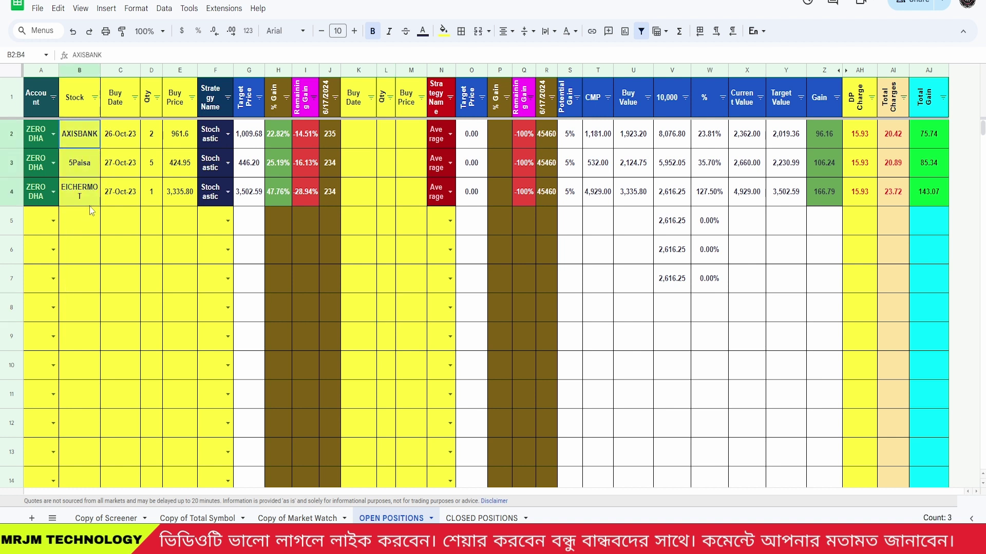
{"action": "key", "text": "Delete"}
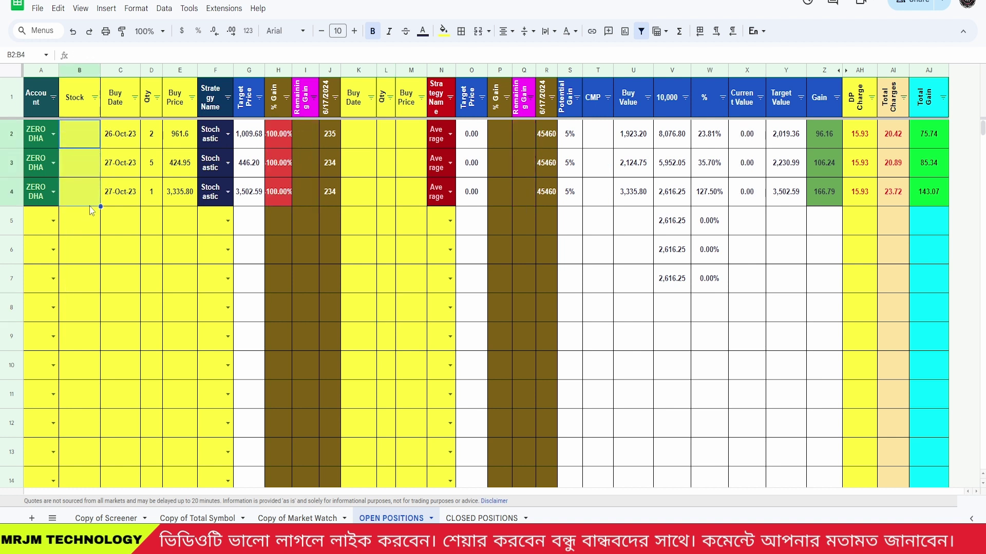
{"action": "left_click", "coordinate": [91, 261]}
Add a data validation rule to Stock cell B2 in OPEN POSITIONS with the Dropdown (from a range) criteria
{"action": "left_click", "coordinate": [85, 143]}
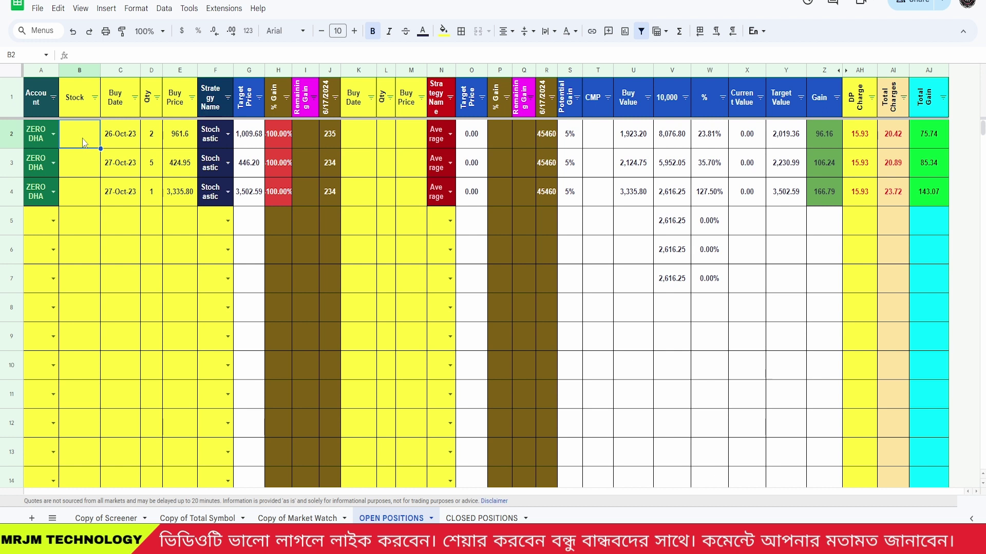
{"action": "right_click", "coordinate": [84, 142]}
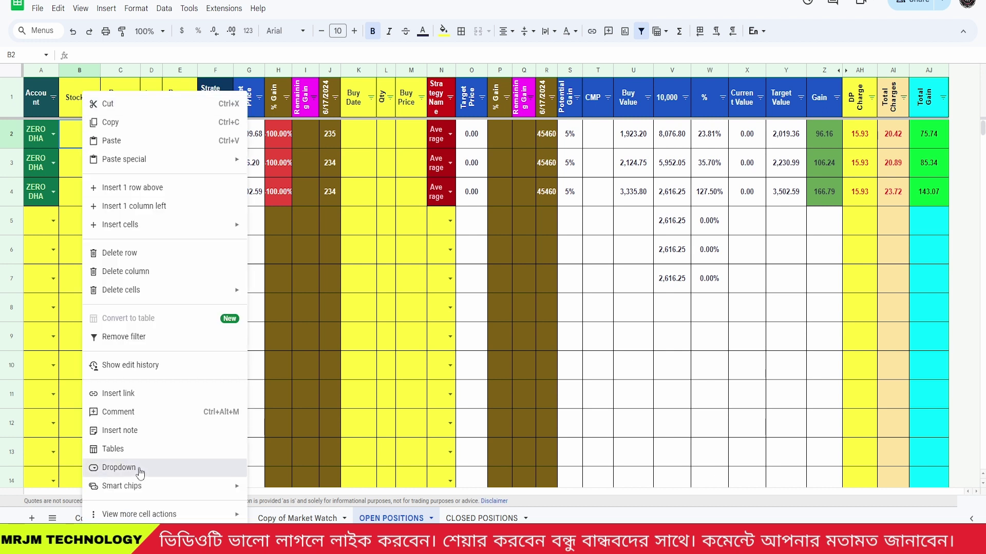
{"action": "left_click", "coordinate": [119, 468]}
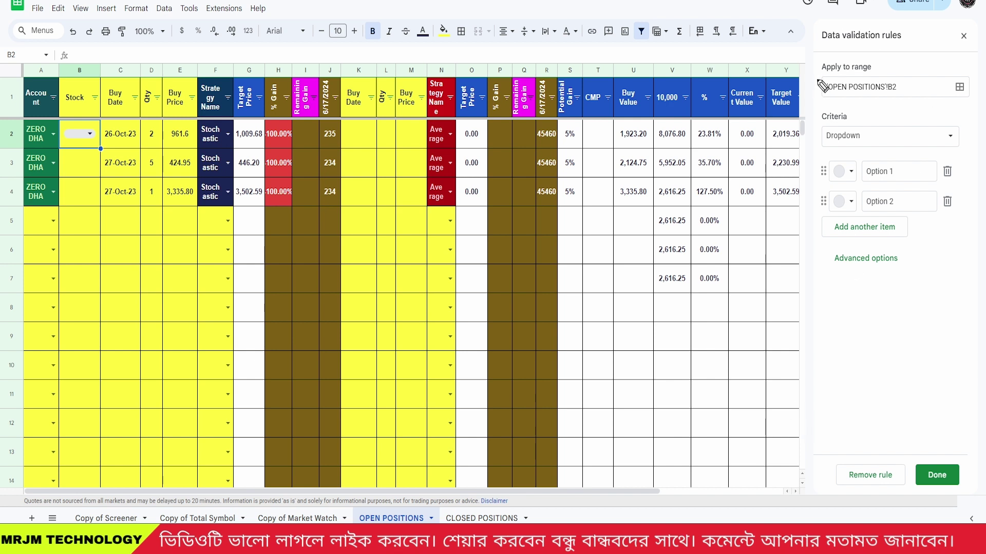
{"action": "left_click_drag", "start_coordinate": [811, 73], "coordinate": [902, 75]}
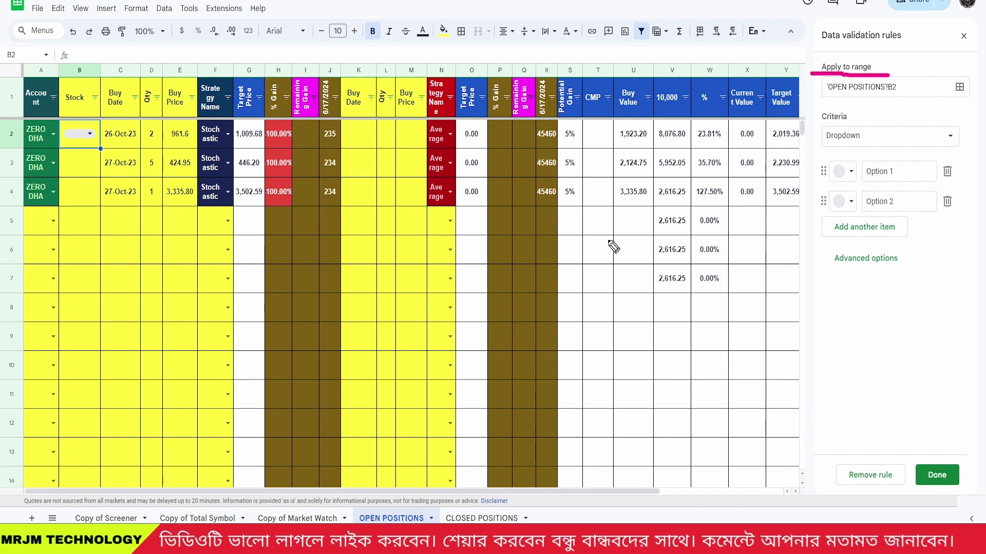
{"action": "mouse_move", "coordinate": [99, 126]}
{"action": "left_mouse_down"}
{"action": "mouse_move", "coordinate": [60, 138]}
{"action": "mouse_move", "coordinate": [93, 146]}
{"action": "left_mouse_up"}
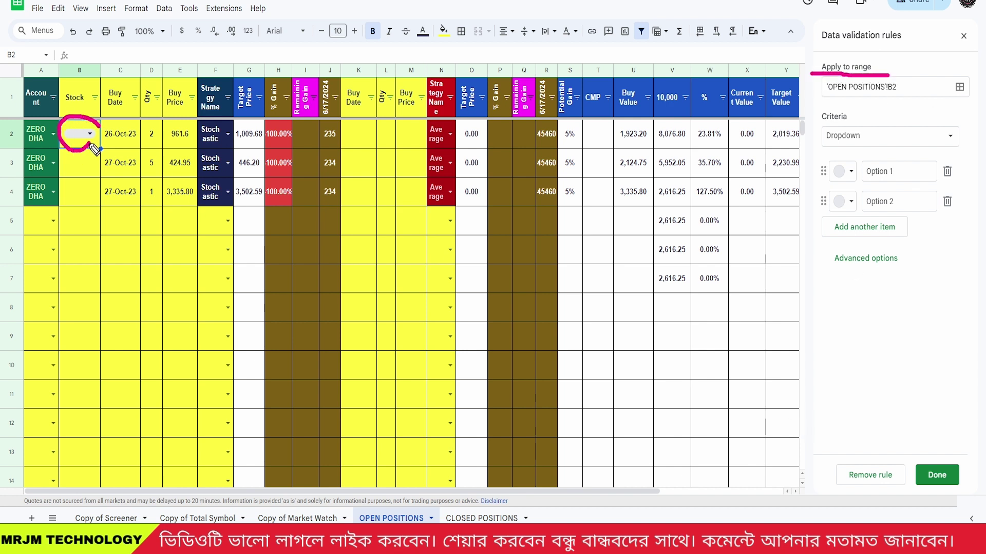
{"action": "mouse_move", "coordinate": [816, 147]}
{"action": "left_mouse_down"}
{"action": "mouse_move", "coordinate": [836, 149]}
{"action": "mouse_move", "coordinate": [879, 130]}
{"action": "mouse_move", "coordinate": [826, 140]}
{"action": "mouse_move", "coordinate": [842, 138]}
{"action": "left_mouse_up"}
{"action": "left_click_drag", "start_coordinate": [896, 114], "coordinate": [839, 140]}
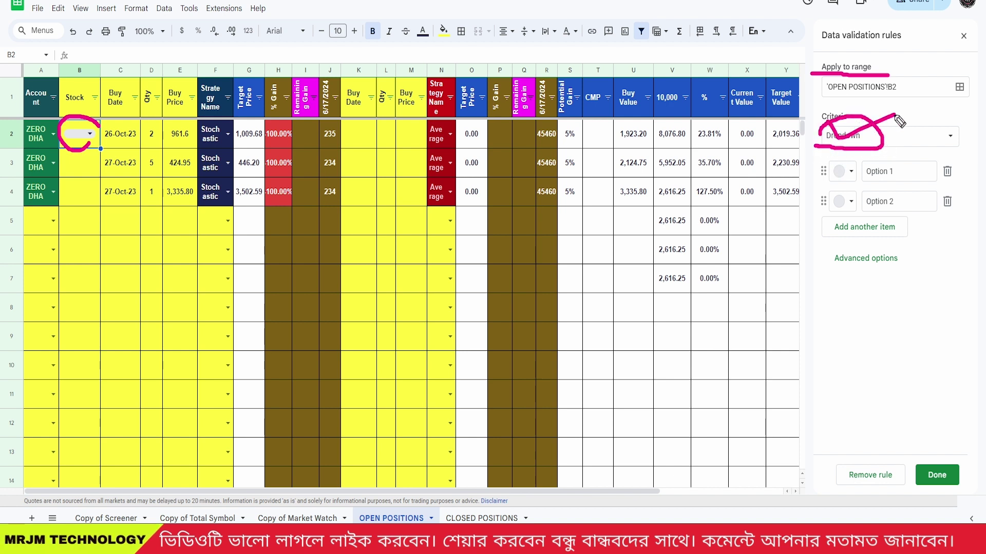
{"action": "left_click", "coordinate": [950, 137]}
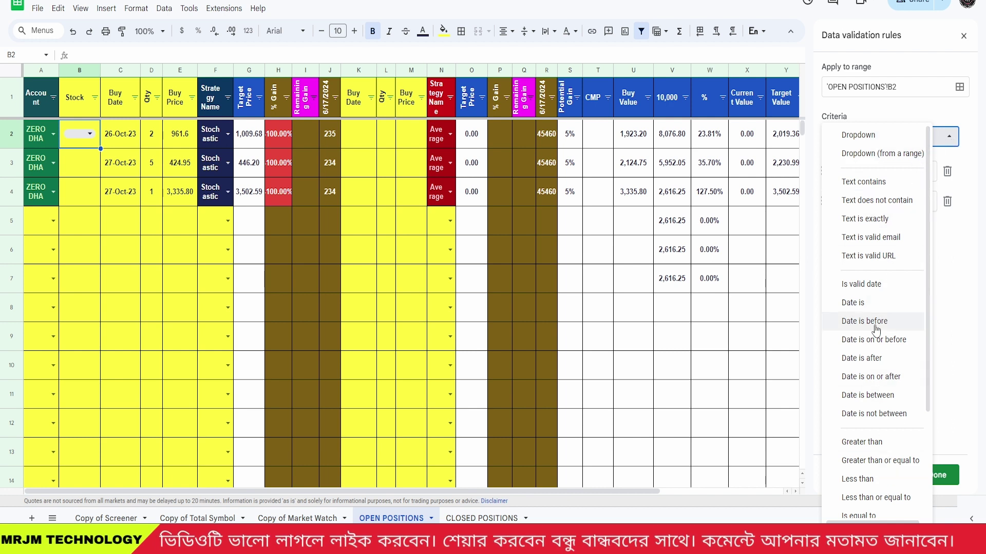
{"action": "left_click", "coordinate": [872, 159]}
{"action": "left_click", "coordinate": [868, 174]}
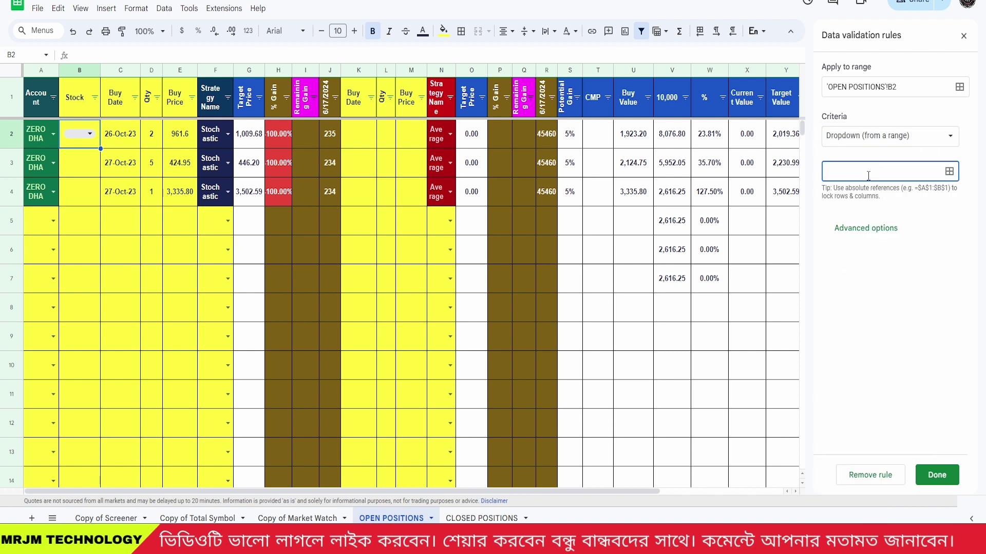
Set the dropdown's source range to the symbol list 'Copy of Total Symbol'!B2:B825
{"action": "mouse_move", "coordinate": [960, 171]}
{"action": "left_mouse_down"}
{"action": "mouse_move", "coordinate": [938, 164]}
{"action": "mouse_move", "coordinate": [961, 186]}
{"action": "left_mouse_up"}
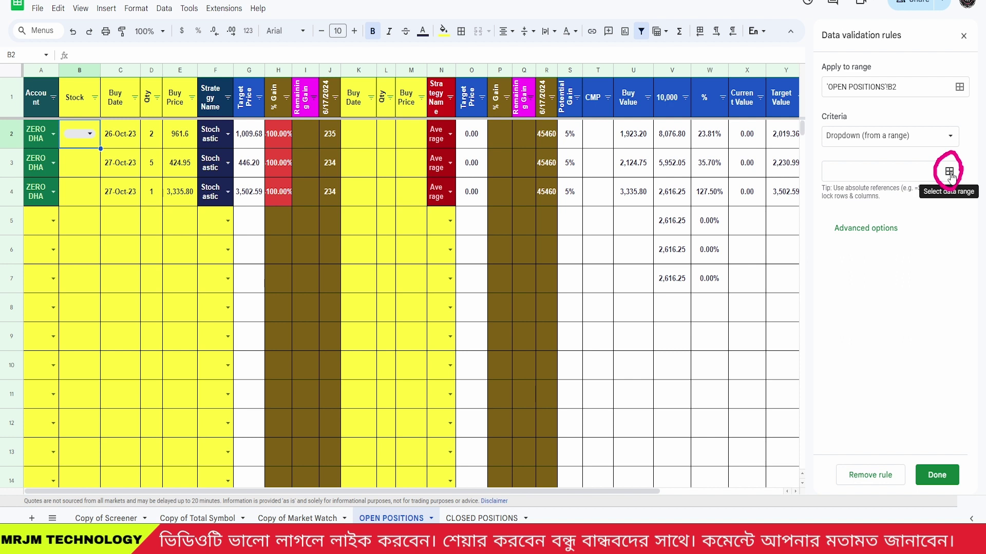
{"action": "left_click", "coordinate": [949, 172]}
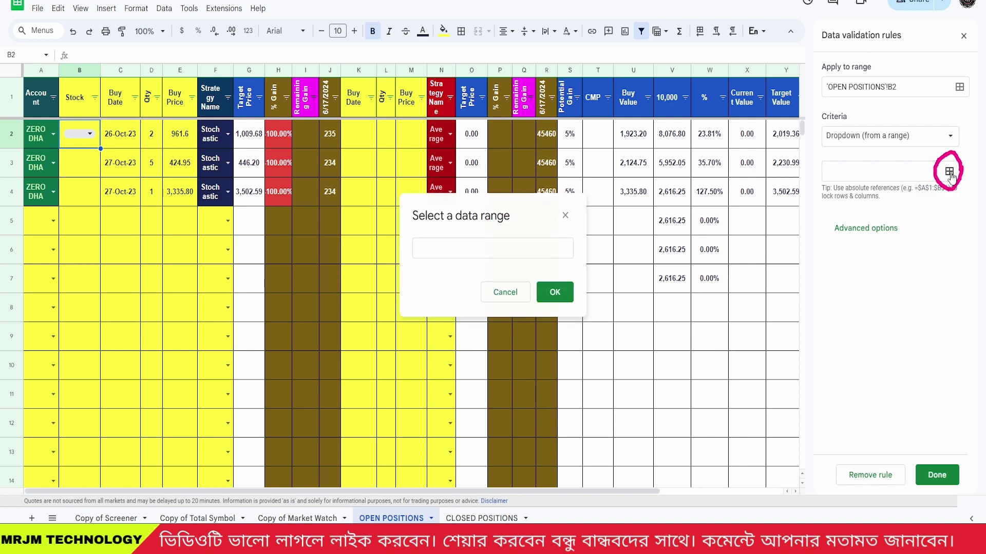
{"action": "left_click", "coordinate": [430, 251]}
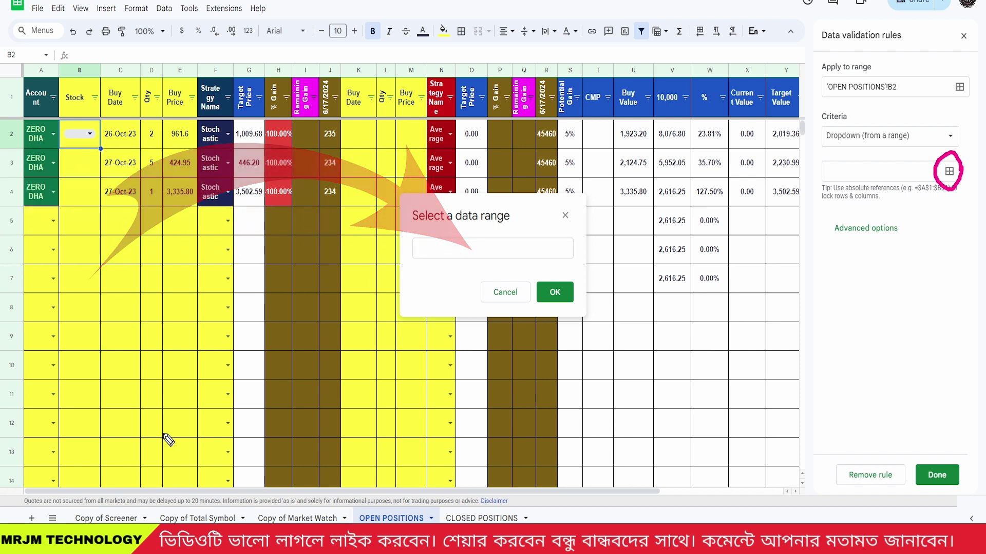
{"action": "left_click", "coordinate": [208, 519]}
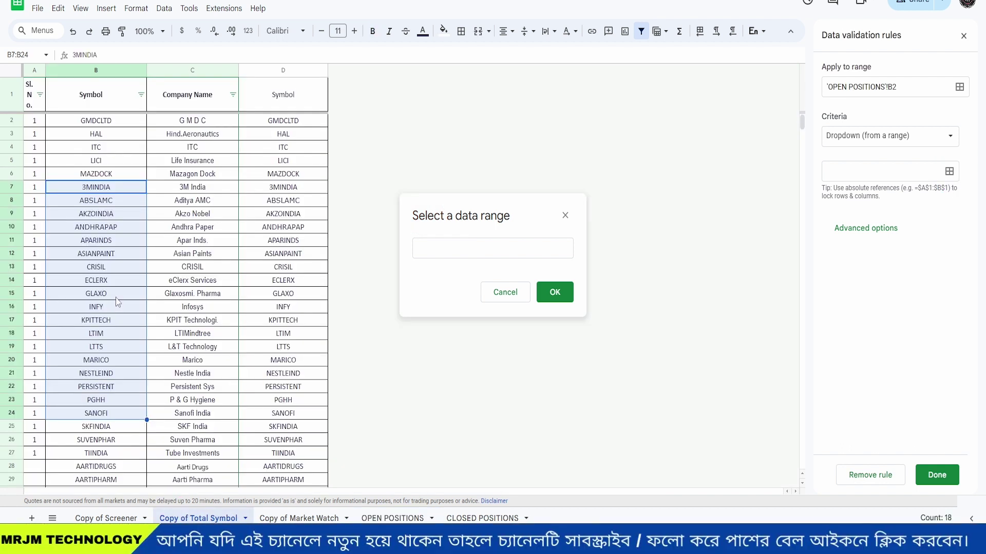
{"action": "left_click", "coordinate": [124, 284]}
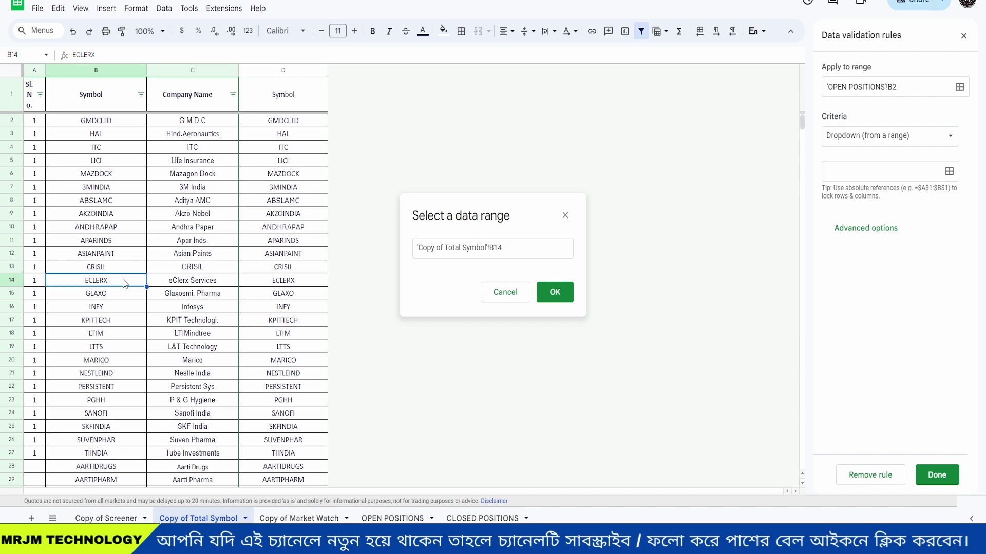
{"action": "left_click", "coordinate": [107, 122]}
{"action": "mouse_move", "coordinate": [108, 124]}
{"action": "left_mouse_down"}
{"action": "mouse_move", "coordinate": [100, 539]}
{"action": "mouse_move", "coordinate": [119, 132]}
{"action": "left_mouse_up"}
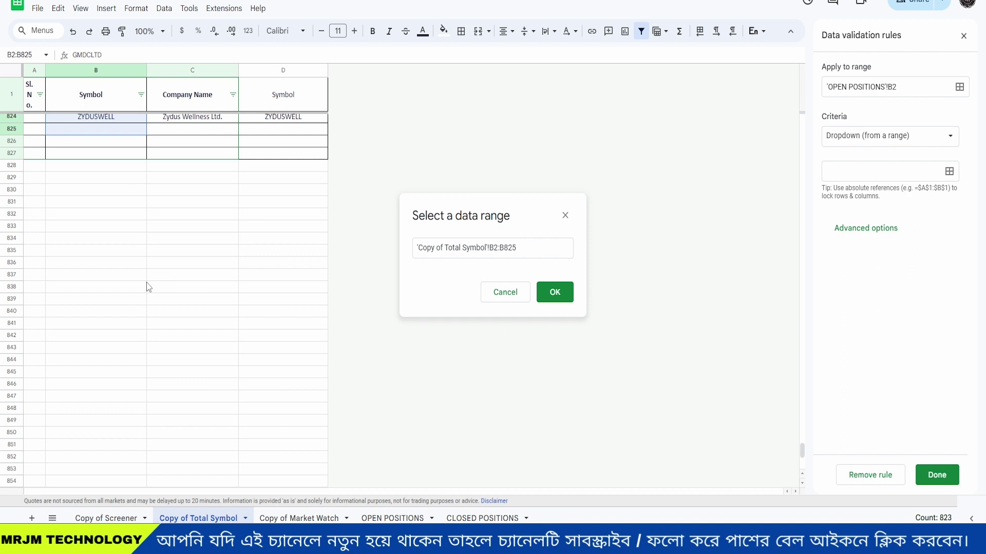
{"action": "mouse_move", "coordinate": [414, 259]}
{"action": "left_mouse_down"}
{"action": "mouse_move", "coordinate": [537, 257]}
{"action": "mouse_move", "coordinate": [525, 218]}
{"action": "left_mouse_up"}
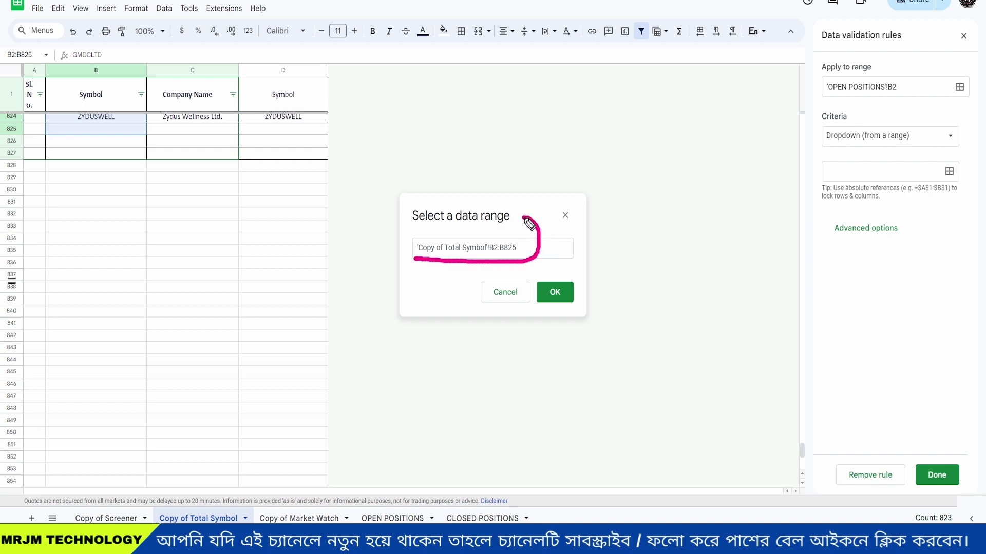
{"action": "mouse_move", "coordinate": [429, 221]}
{"action": "left_mouse_down"}
{"action": "mouse_move", "coordinate": [444, 235]}
{"action": "mouse_move", "coordinate": [484, 203]}
{"action": "mouse_move", "coordinate": [493, 235]}
{"action": "mouse_move", "coordinate": [516, 203]}
{"action": "mouse_move", "coordinate": [513, 240]}
{"action": "mouse_move", "coordinate": [533, 214]}
{"action": "left_mouse_up"}
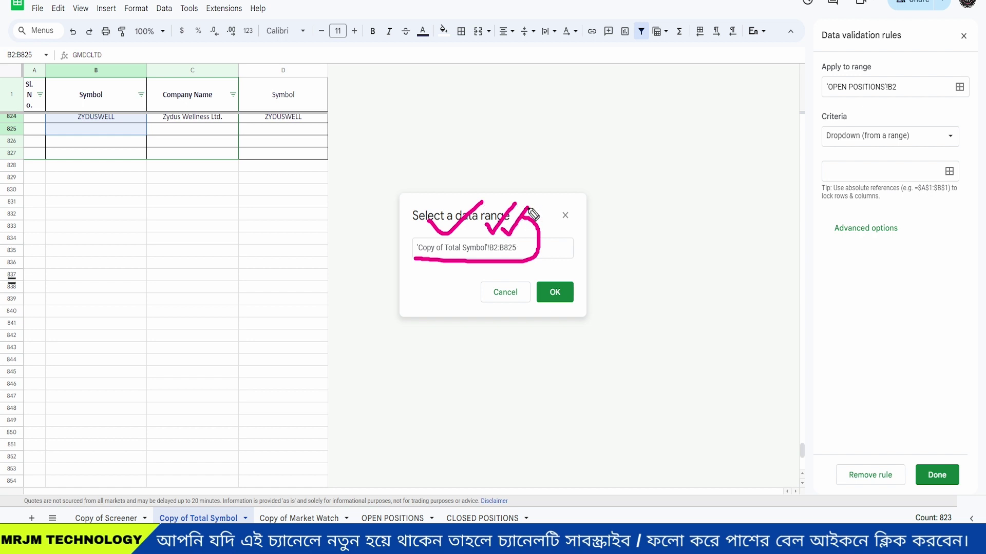
{"action": "mouse_move", "coordinate": [585, 298]}
{"action": "left_mouse_down"}
{"action": "mouse_move", "coordinate": [546, 264]}
{"action": "mouse_move", "coordinate": [577, 322]}
{"action": "mouse_move", "coordinate": [581, 294]}
{"action": "left_mouse_up"}
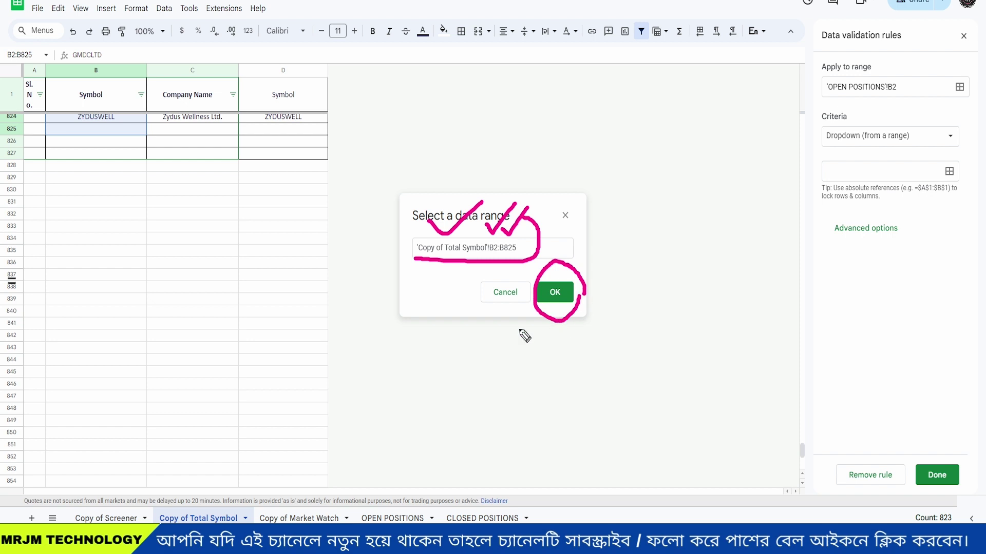
{"action": "key", "text": "Escape"}
{"action": "left_click", "coordinate": [550, 296]}
Set the dropdown's display style to Arrow in the advanced options, then save the rule and close the validation rules
{"action": "left_click_drag", "start_coordinate": [901, 191], "coordinate": [903, 437]}
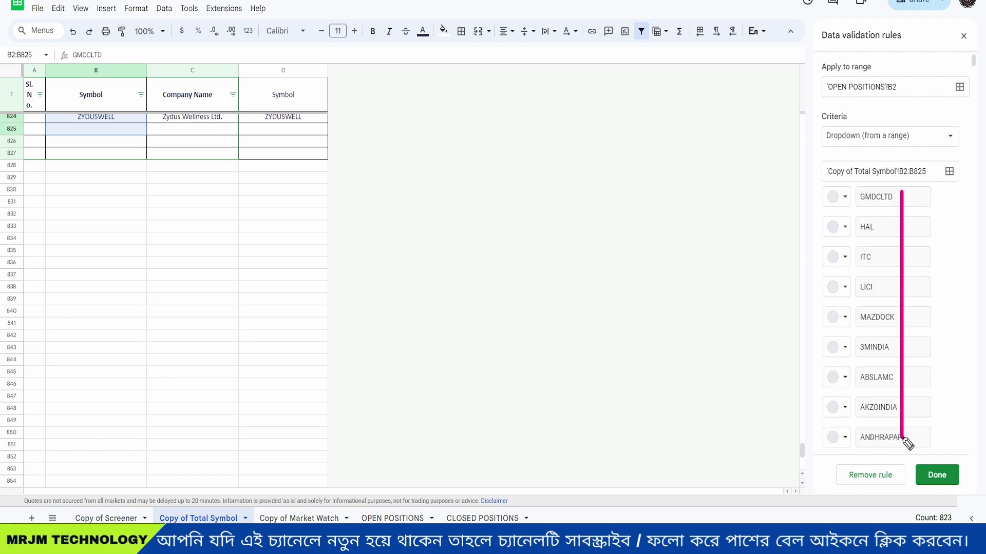
{"action": "scroll", "coordinate": [957, 315], "scroll_direction": "down", "scroll_amount": 5}
{"action": "scroll", "coordinate": [957, 315], "scroll_direction": "down", "scroll_amount": 15}
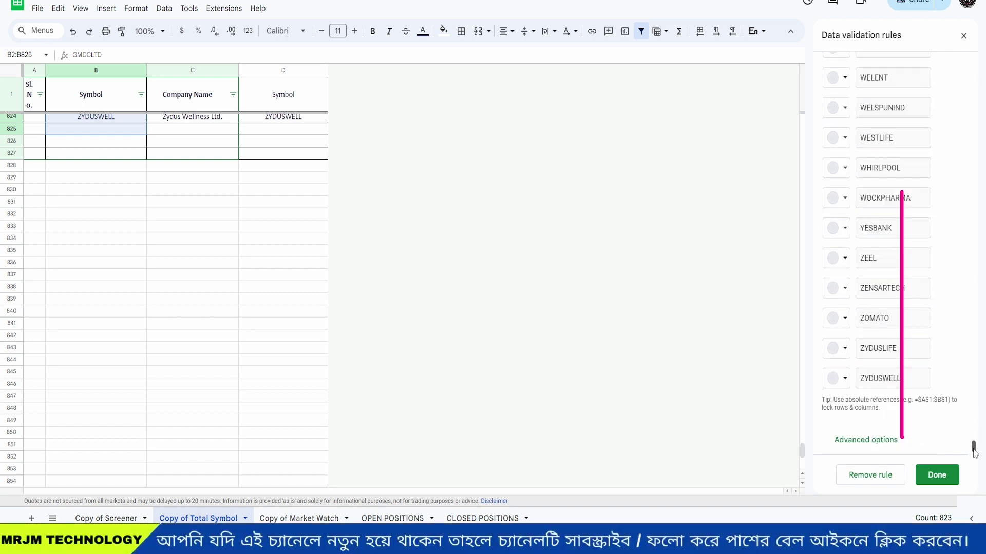
{"action": "left_click", "coordinate": [872, 440]}
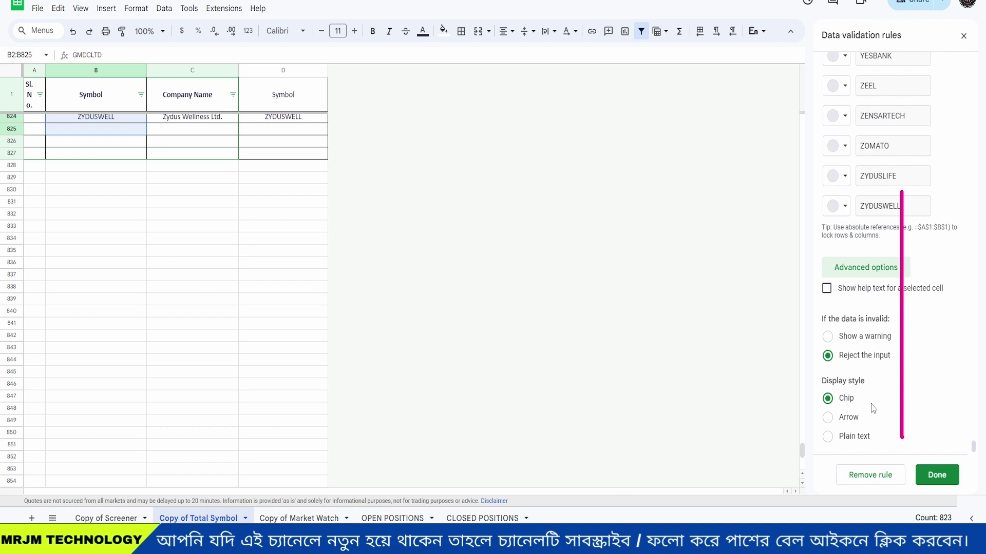
{"action": "left_click", "coordinate": [848, 422]}
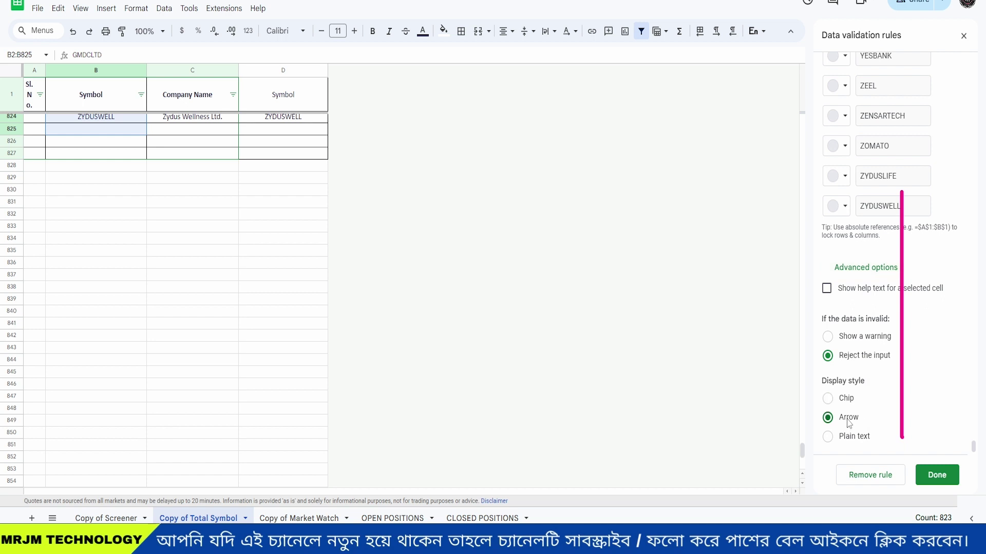
{"action": "left_click", "coordinate": [939, 476]}
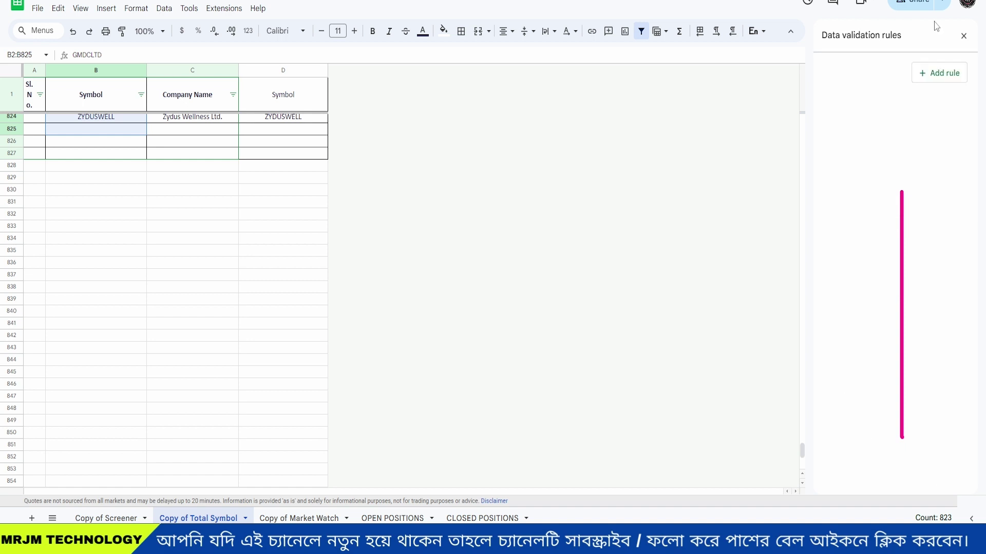
{"action": "left_click", "coordinate": [962, 42]}
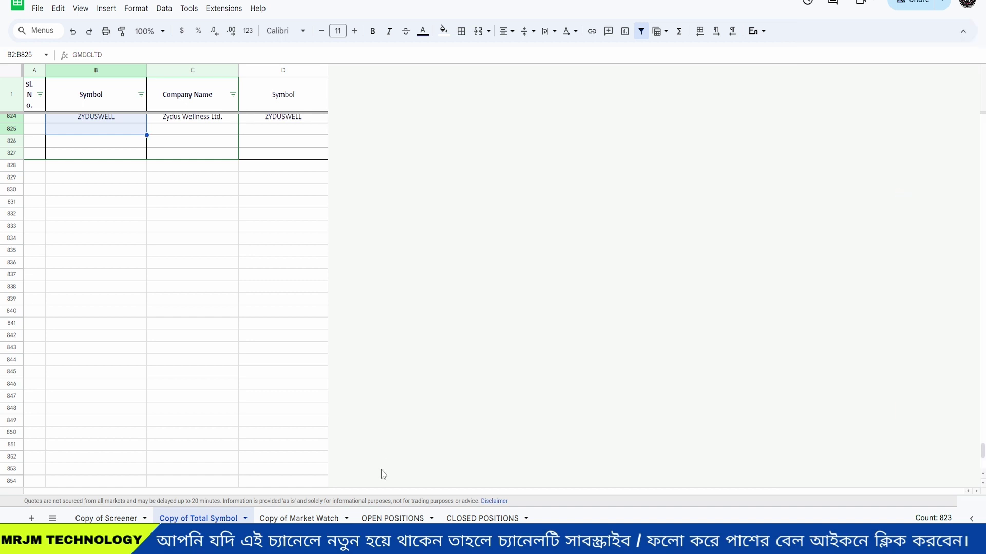
Choose MMTC from the new Stock dropdown in cell B2 of the OPEN POSITIONS sheet
{"action": "left_click", "coordinate": [391, 519]}
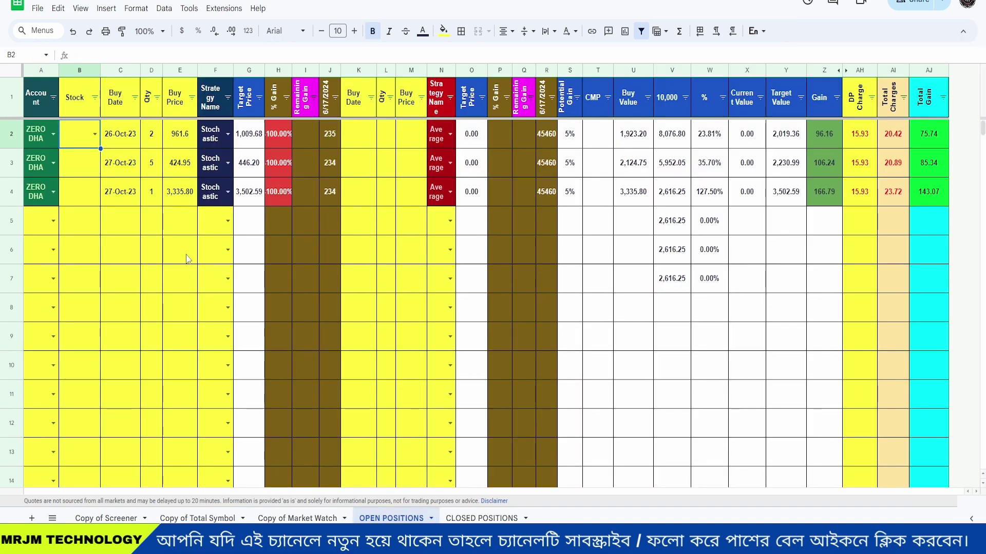
{"action": "left_click", "coordinate": [95, 135]}
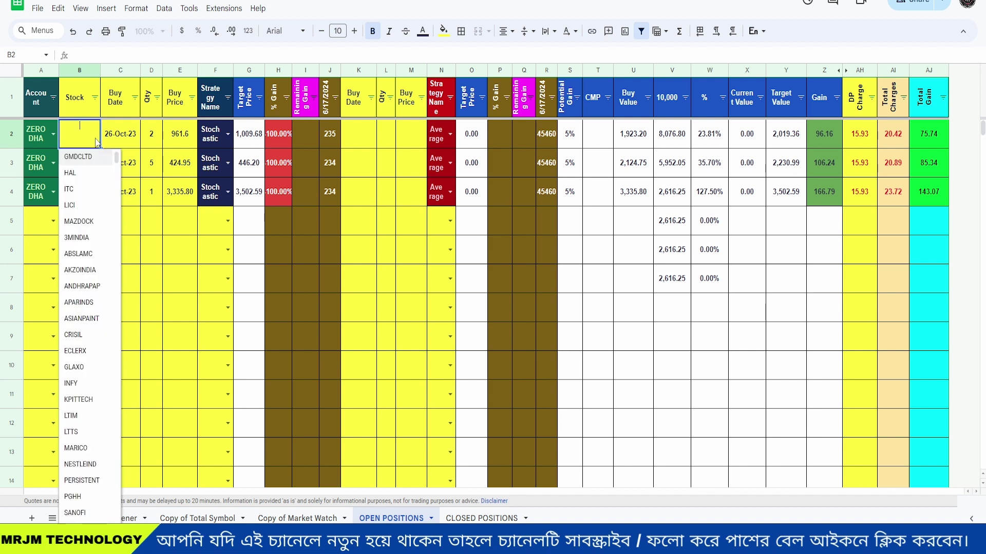
{"action": "scroll", "coordinate": [97, 359], "scroll_direction": "down", "scroll_amount": 10}
{"action": "scroll", "coordinate": [97, 359], "scroll_direction": "up", "scroll_amount": 4}
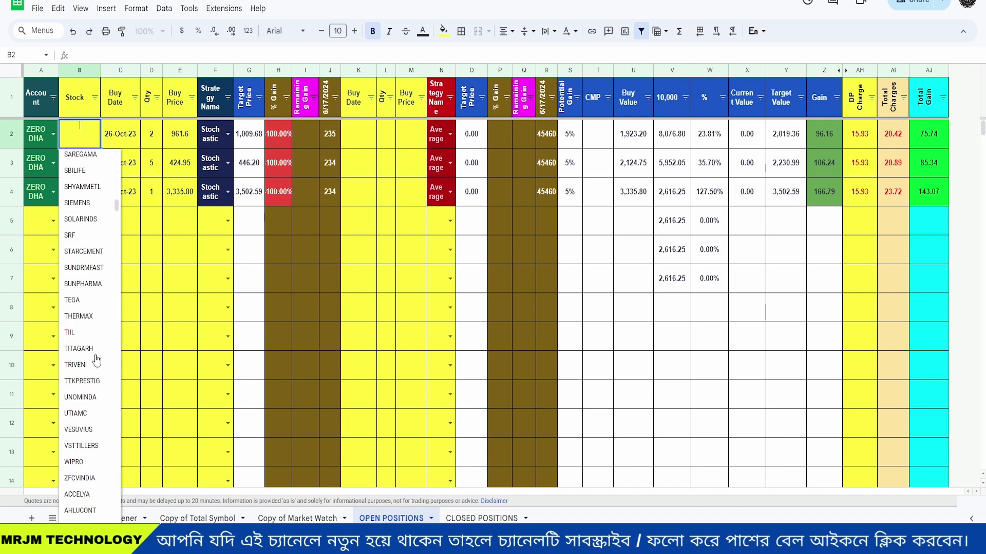
{"action": "scroll", "coordinate": [95, 354], "scroll_direction": "down", "scroll_amount": 2}
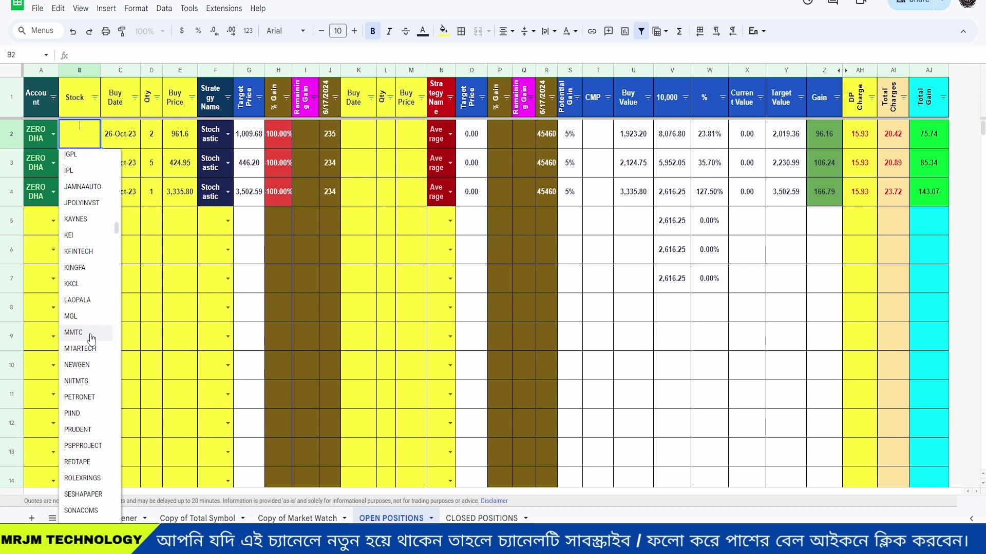
{"action": "left_click", "coordinate": [74, 333]}
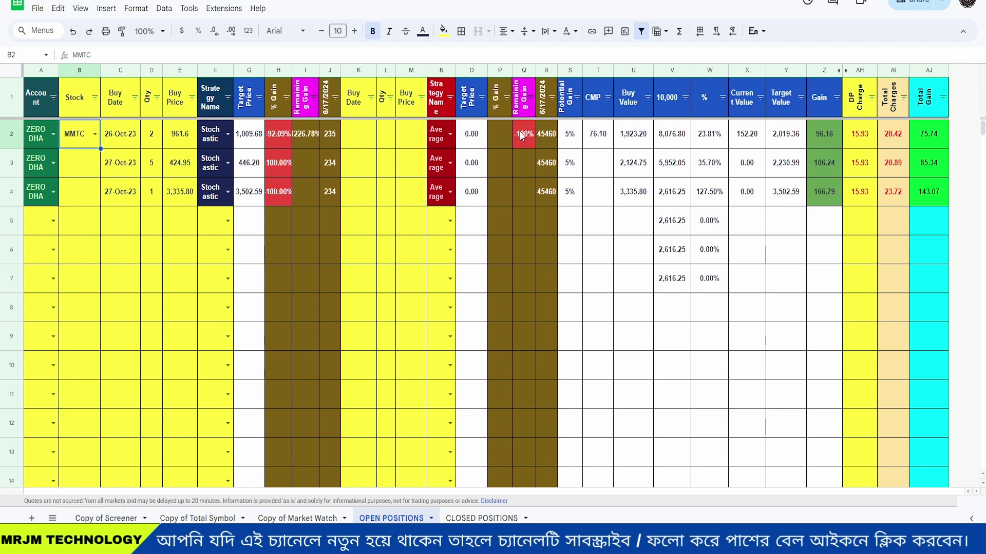
{"action": "left_click_drag", "start_coordinate": [508, 149], "coordinate": [930, 141]}
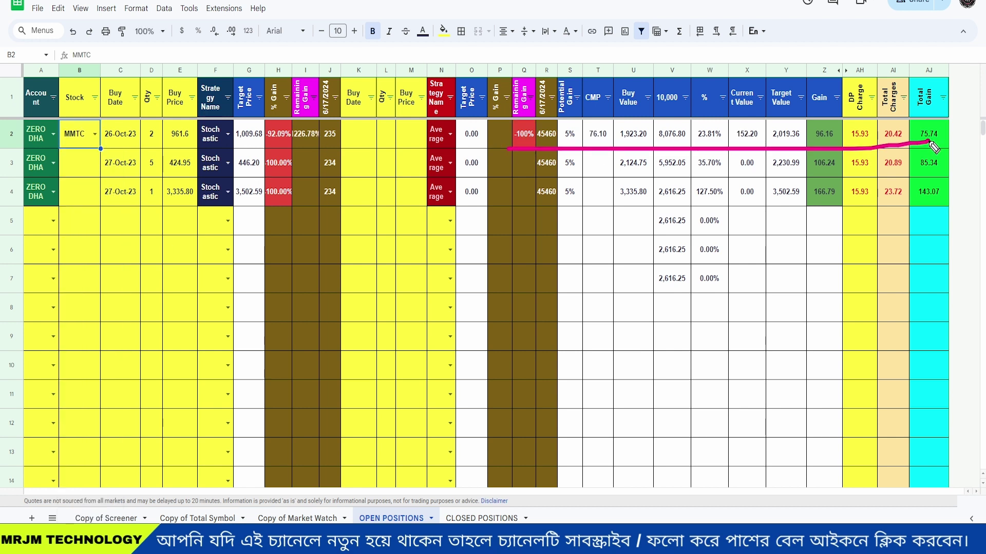
{"action": "left_click_drag", "start_coordinate": [621, 97], "coordinate": [797, 62]}
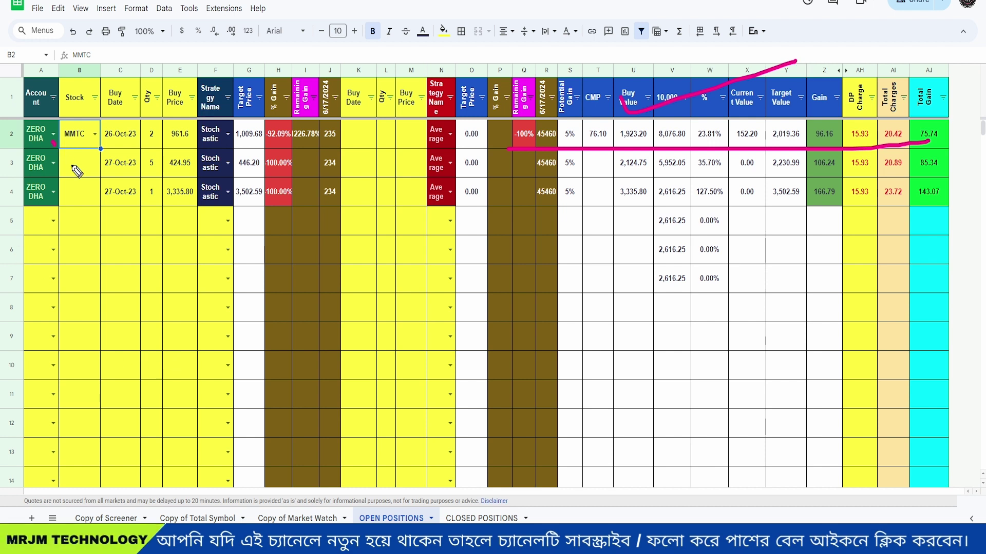
{"action": "left_click_drag", "start_coordinate": [59, 154], "coordinate": [46, 134]}
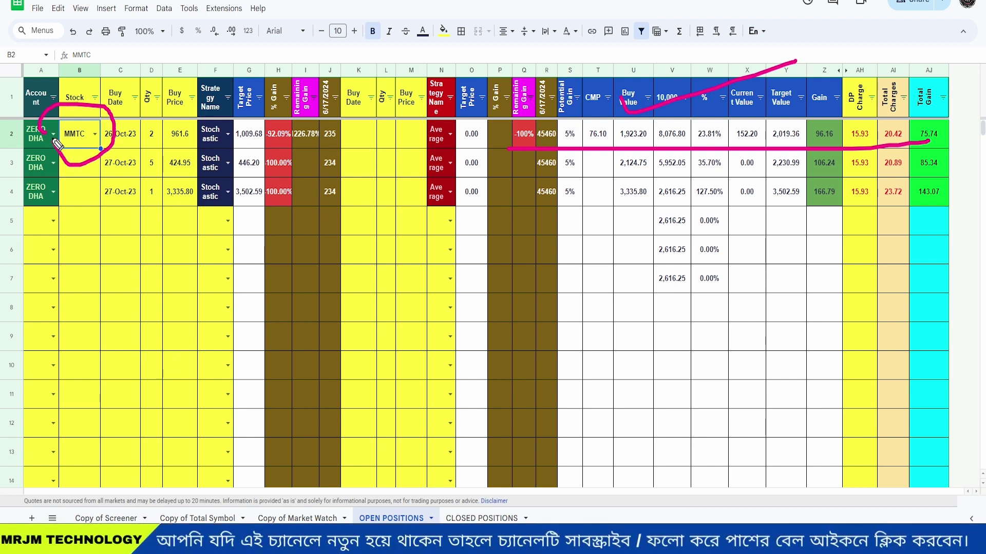
{"action": "mouse_move", "coordinate": [71, 139]}
{"action": "left_mouse_down"}
{"action": "mouse_move", "coordinate": [78, 150]}
{"action": "mouse_move", "coordinate": [168, 117]}
{"action": "left_mouse_up"}
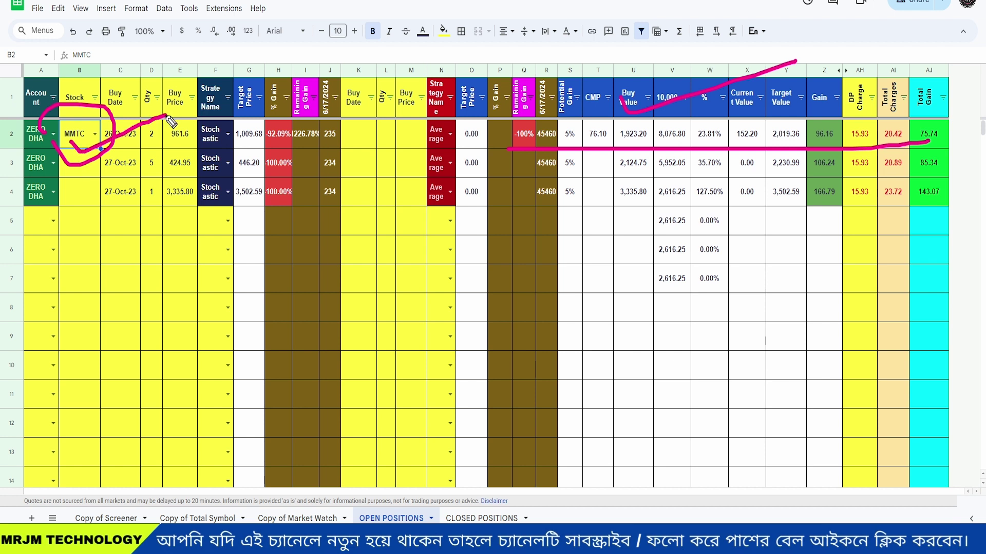
{"action": "key", "text": "Escape"}
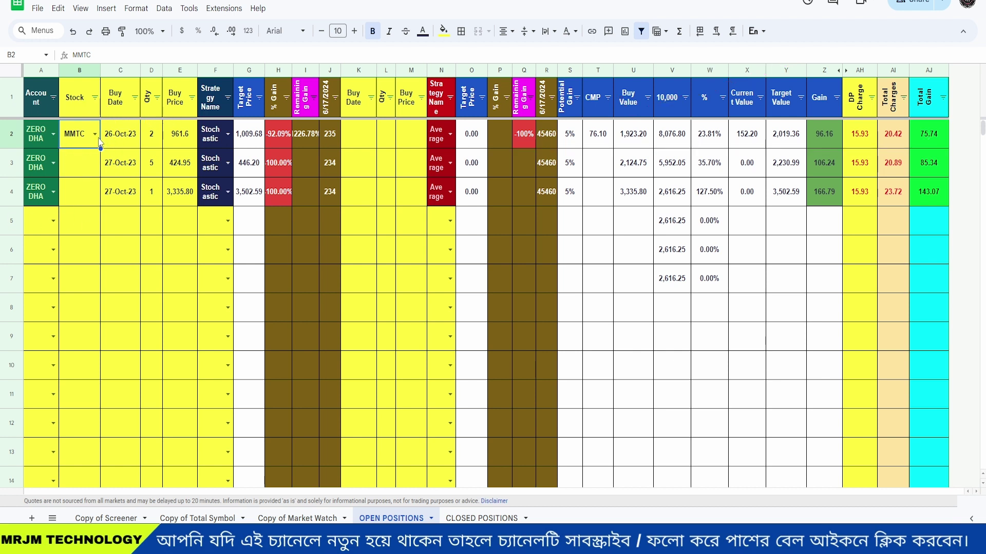
Copy Stock cell B2 with its dropdown into the cells below, B3:B43
{"action": "left_click_drag", "start_coordinate": [80, 172], "coordinate": [82, 485]}
{"action": "key", "text": "ctrl+v"}
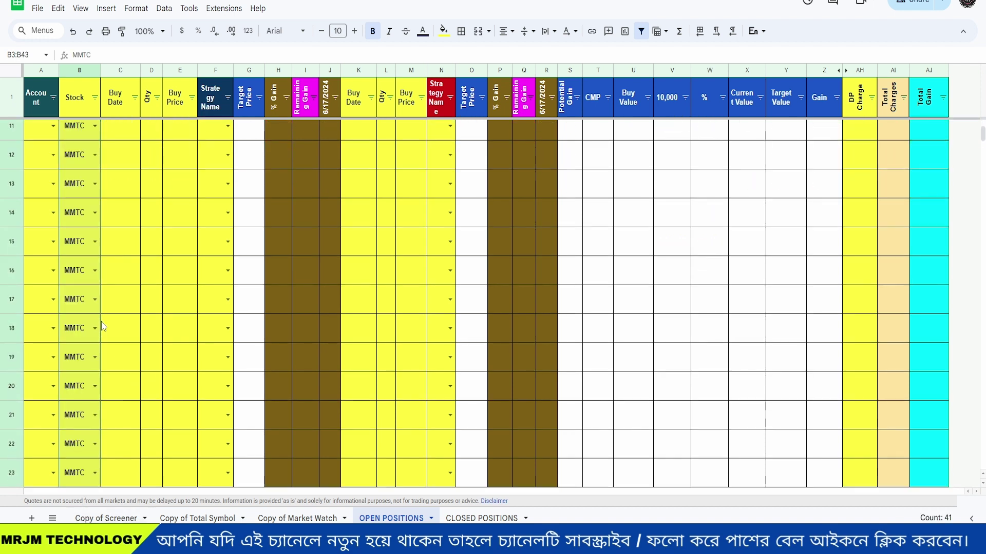
{"action": "scroll", "coordinate": [103, 326], "scroll_direction": "up", "scroll_amount": 10}
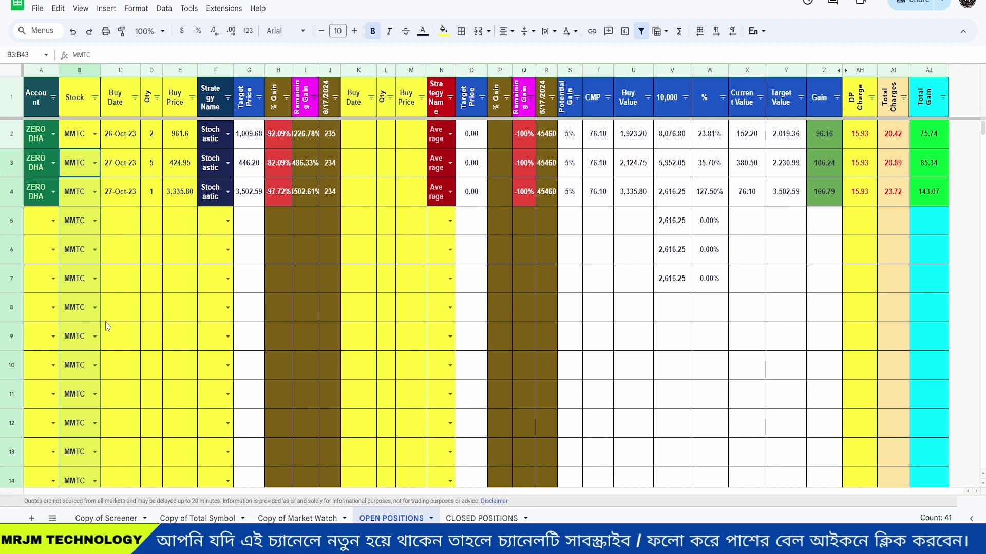
Clear the pasted stock names from cells B3:B28, keeping their dropdowns
{"action": "left_click", "coordinate": [92, 217]}
{"action": "left_click_drag", "start_coordinate": [81, 175], "coordinate": [80, 473]}
{"action": "key", "text": "Delete"}
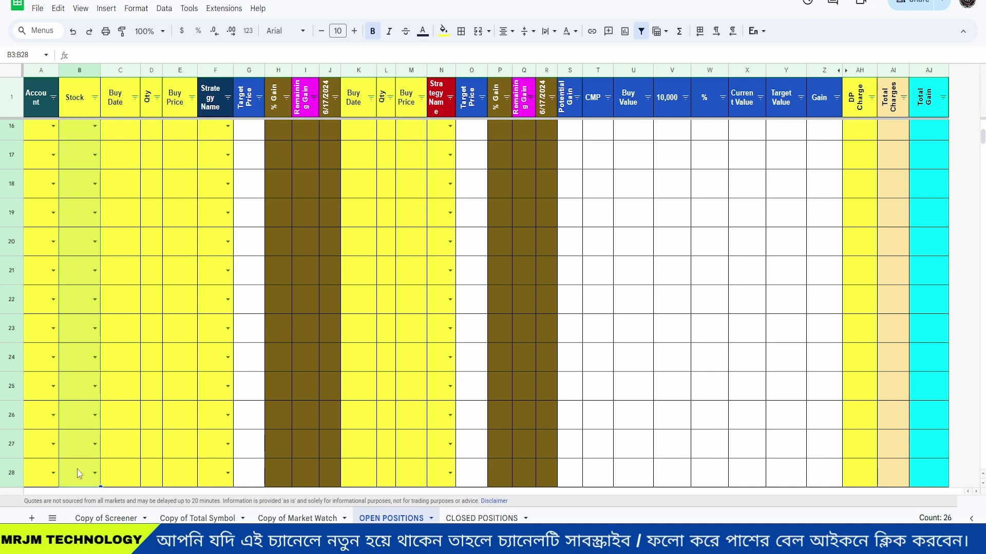
{"action": "scroll", "coordinate": [141, 364], "scroll_direction": "up", "scroll_amount": 5}
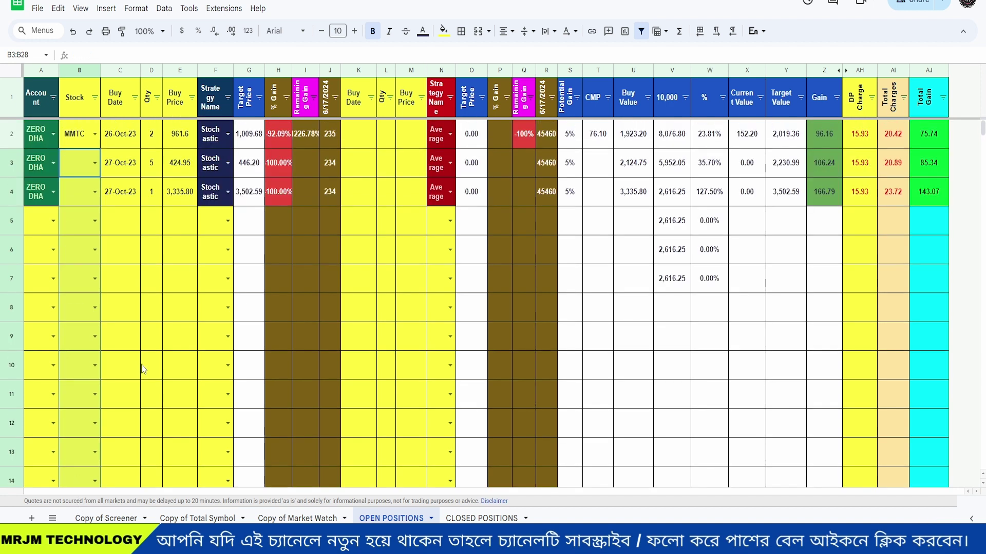
Look through the symbols offered by the Stock dropdown in cell B3 without choosing one
{"action": "left_click", "coordinate": [133, 336]}
{"action": "left_click", "coordinate": [95, 163]}
{"action": "scroll", "coordinate": [79, 432], "scroll_direction": "down", "scroll_amount": 10}
{"action": "scroll", "coordinate": [78, 435], "scroll_direction": "down", "scroll_amount": 4}
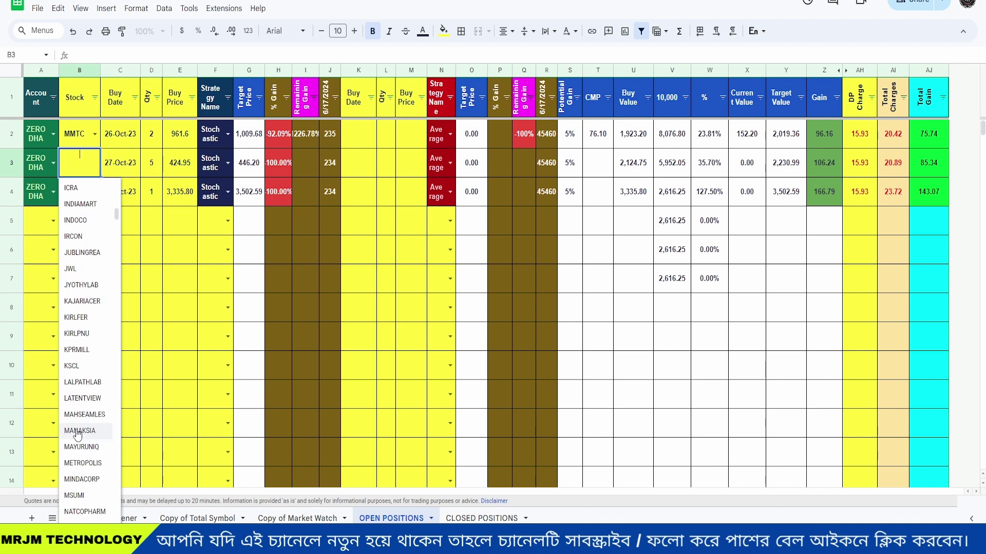
{"action": "scroll", "coordinate": [78, 434], "scroll_direction": "down", "scroll_amount": 3}
{"action": "left_click", "coordinate": [180, 336]}
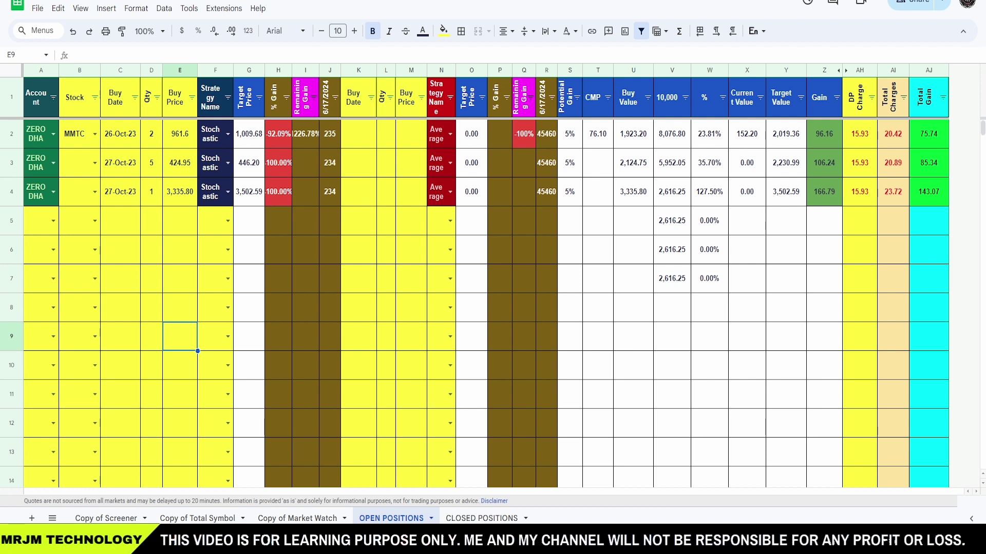
{"action": "mouse_move", "coordinate": [194, 263]}
{"action": "left_mouse_down"}
{"action": "mouse_move", "coordinate": [348, 291]}
{"action": "mouse_move", "coordinate": [237, 238]}
{"action": "left_mouse_up"}
{"action": "left_click_drag", "start_coordinate": [177, 265], "coordinate": [340, 219]}
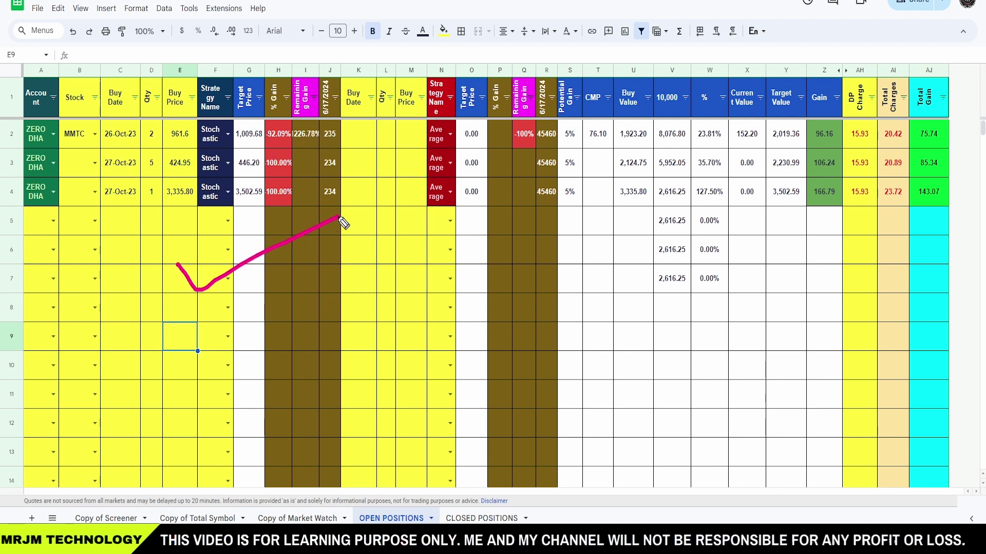